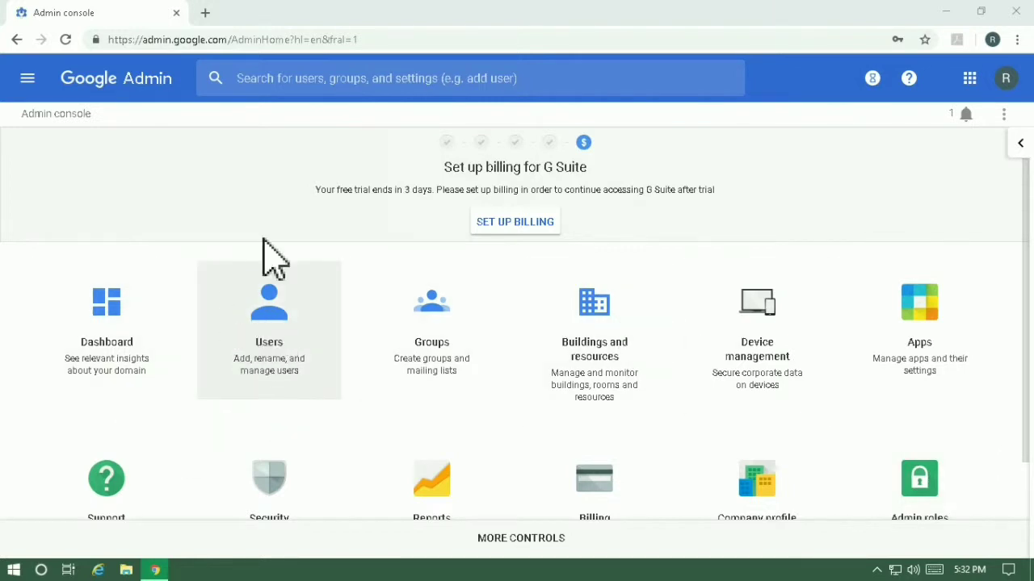
Step: Open the Users list and reveal the options under the yellow + button
{"action": "left_click", "coordinate": [274, 321]}
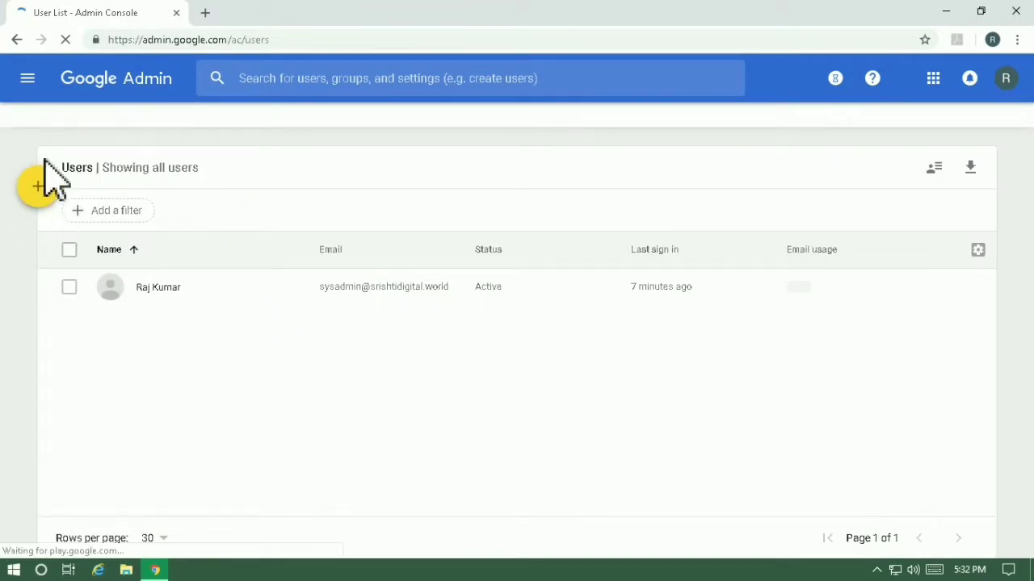
{"action": "mouse_move", "coordinate": [42, 187]}
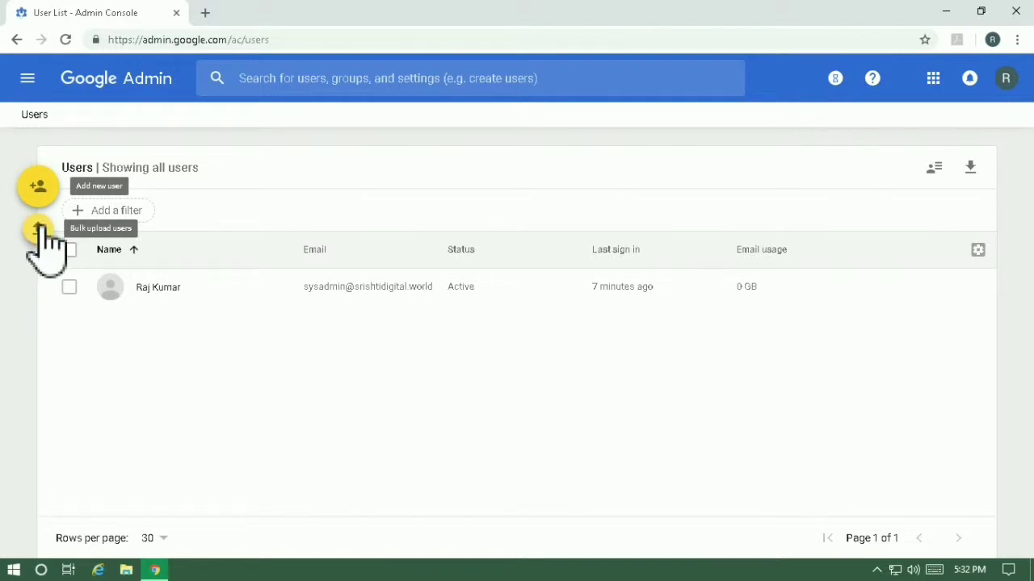
Step: Download the blank users.csv template from Bulk upload users and open it in Excel
{"action": "left_click", "coordinate": [42, 233]}
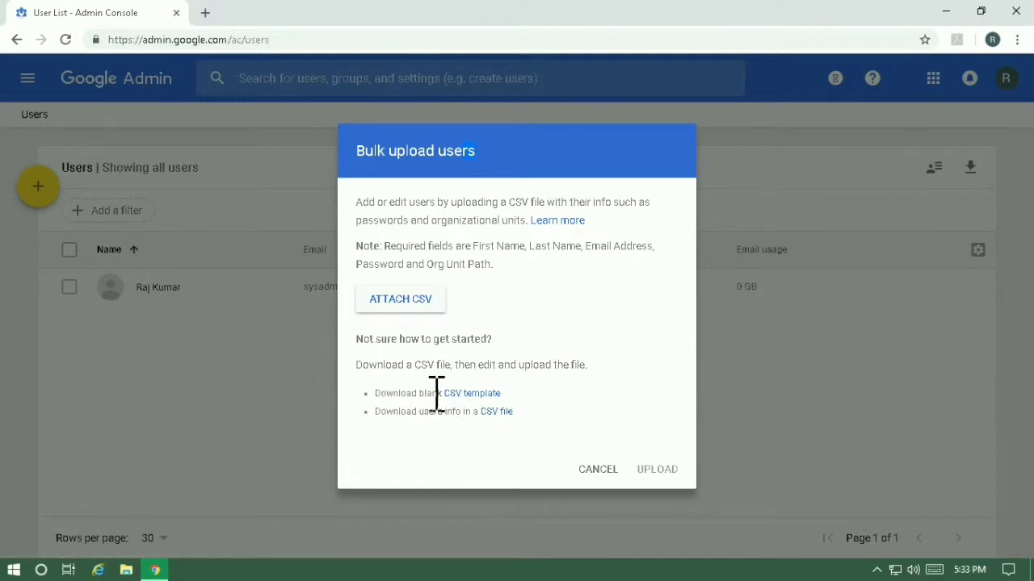
{"action": "left_click", "coordinate": [483, 393]}
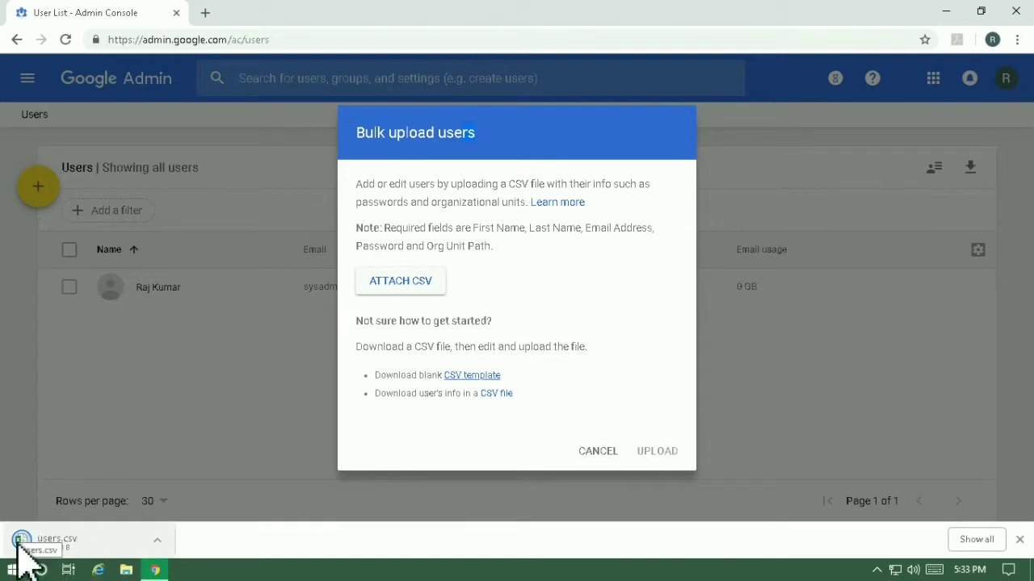
{"action": "left_click", "coordinate": [50, 543]}
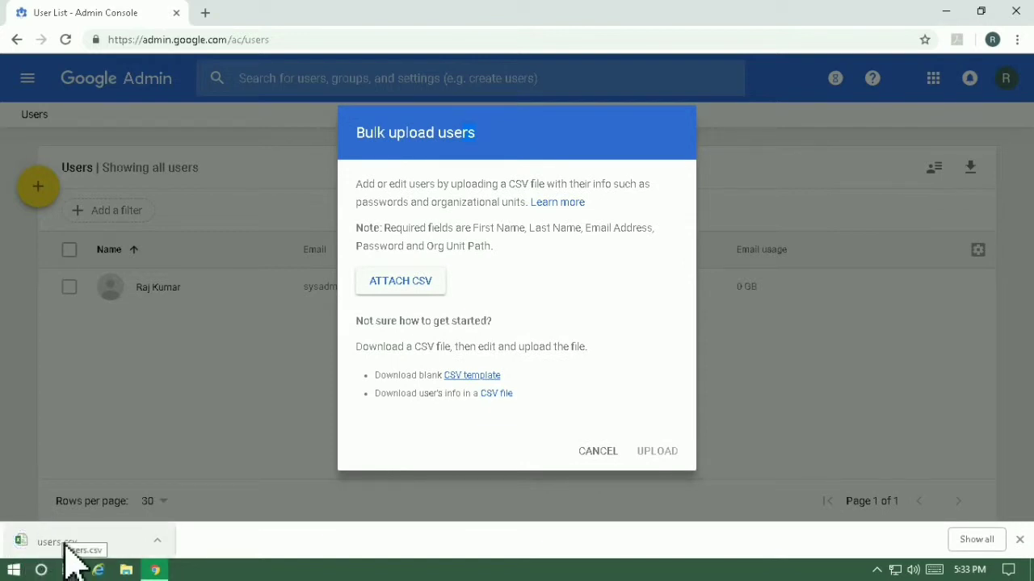
{"action": "left_click", "coordinate": [44, 542]}
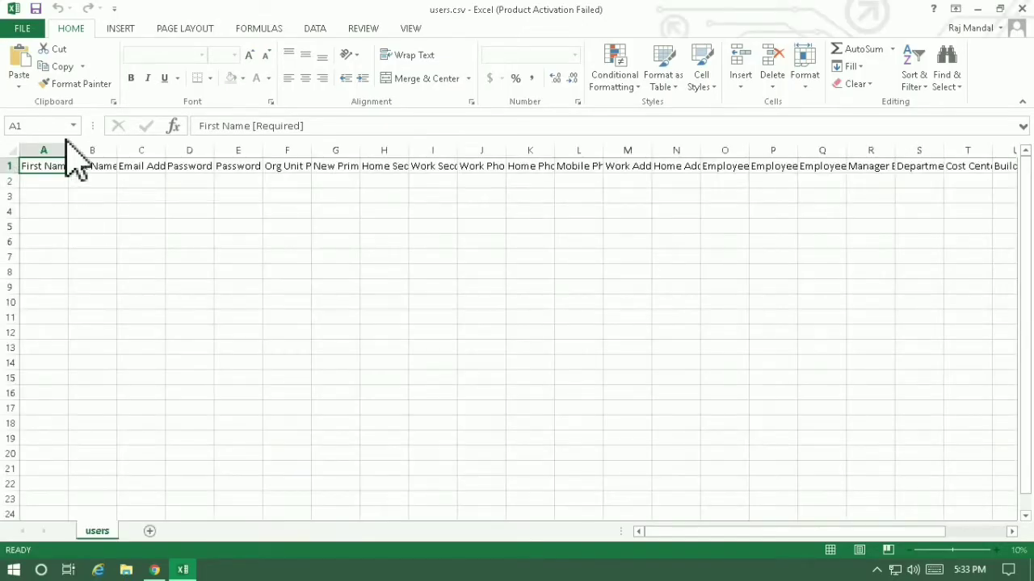
Step: AutoFit columns A, B, C, E, G and H to their headers, dismissing the activation prompt
{"action": "double_click", "coordinate": [68, 146]}
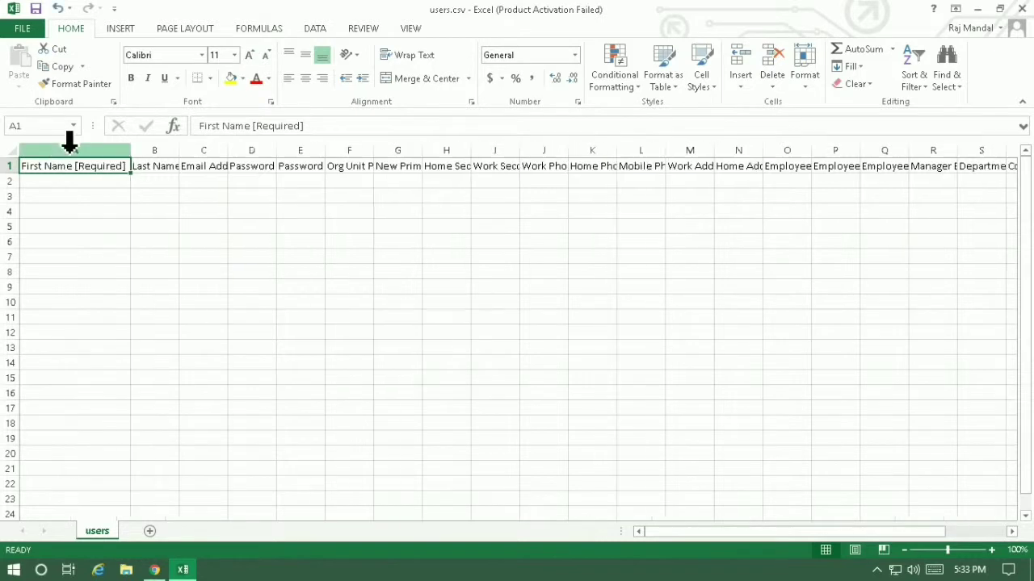
{"action": "double_click", "coordinate": [179, 148]}
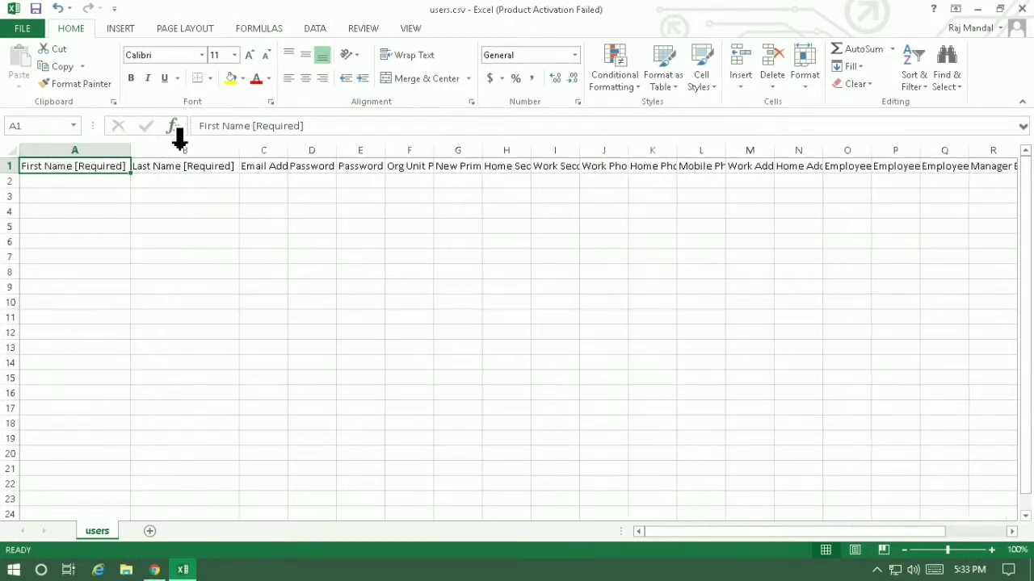
{"action": "double_click", "coordinate": [288, 145]}
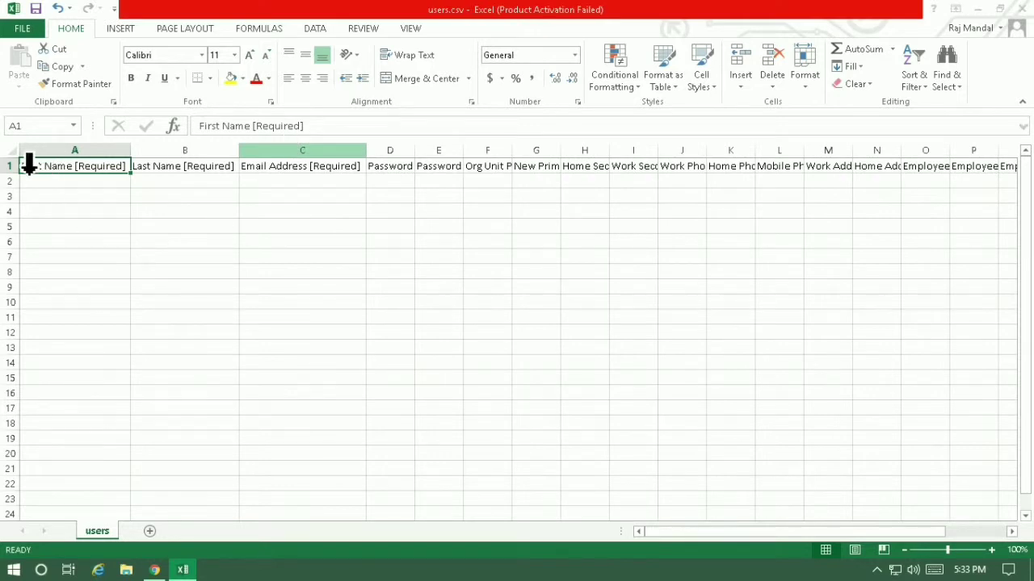
{"action": "left_click", "coordinate": [668, 430]}
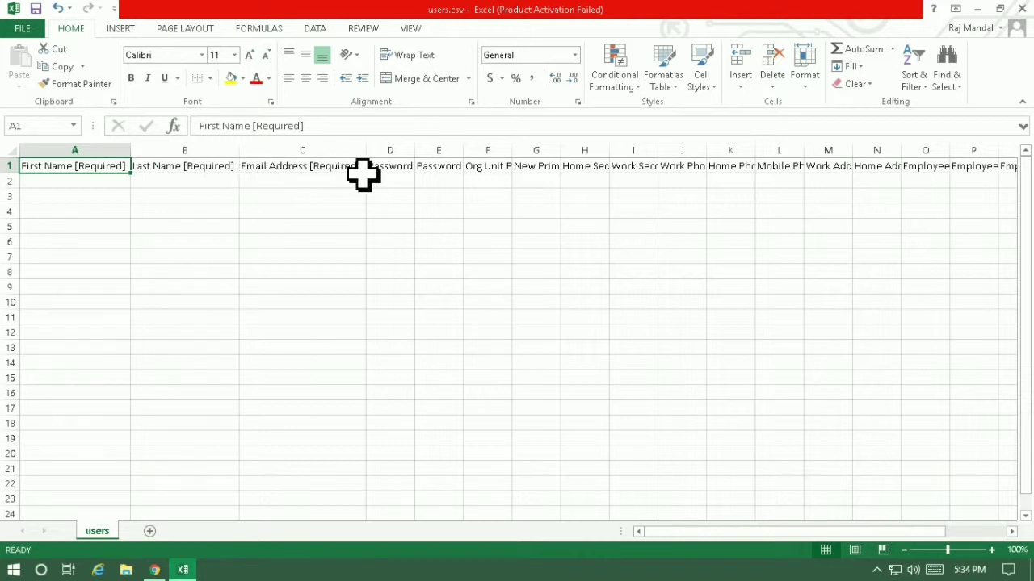
{"action": "double_click", "coordinate": [464, 151]}
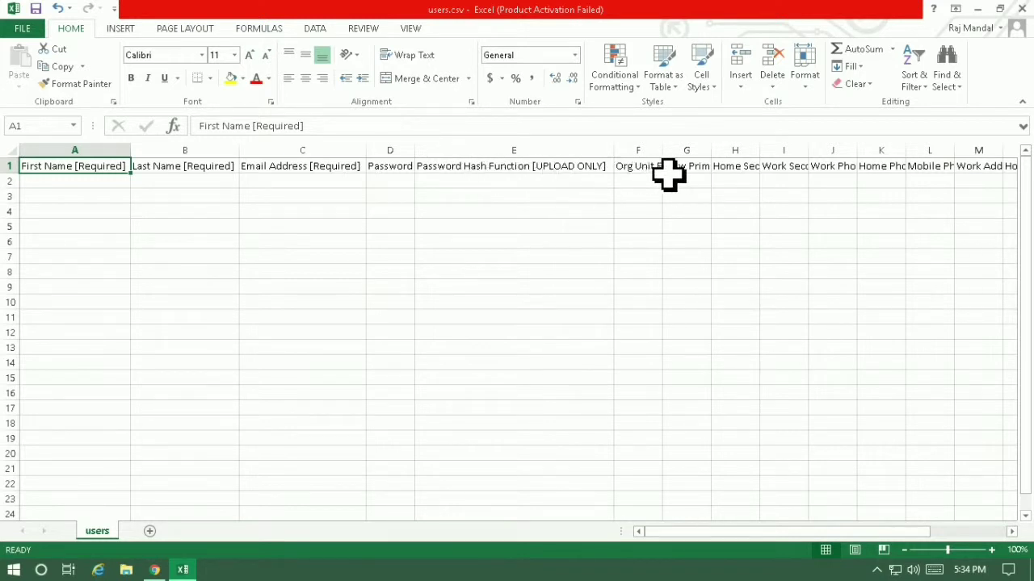
{"action": "left_click", "coordinate": [703, 148]}
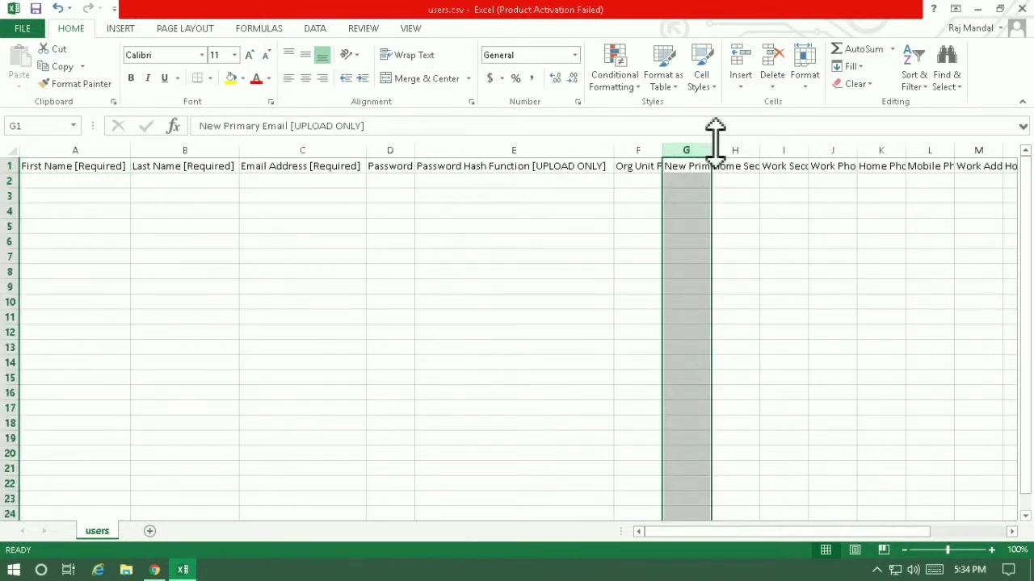
{"action": "double_click", "coordinate": [711, 142]}
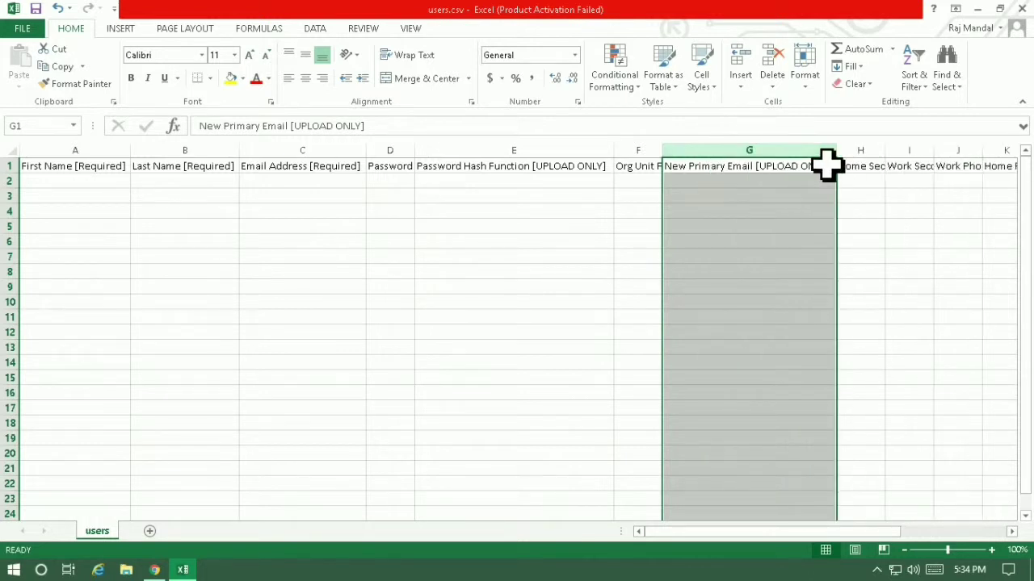
{"action": "double_click", "coordinate": [885, 150]}
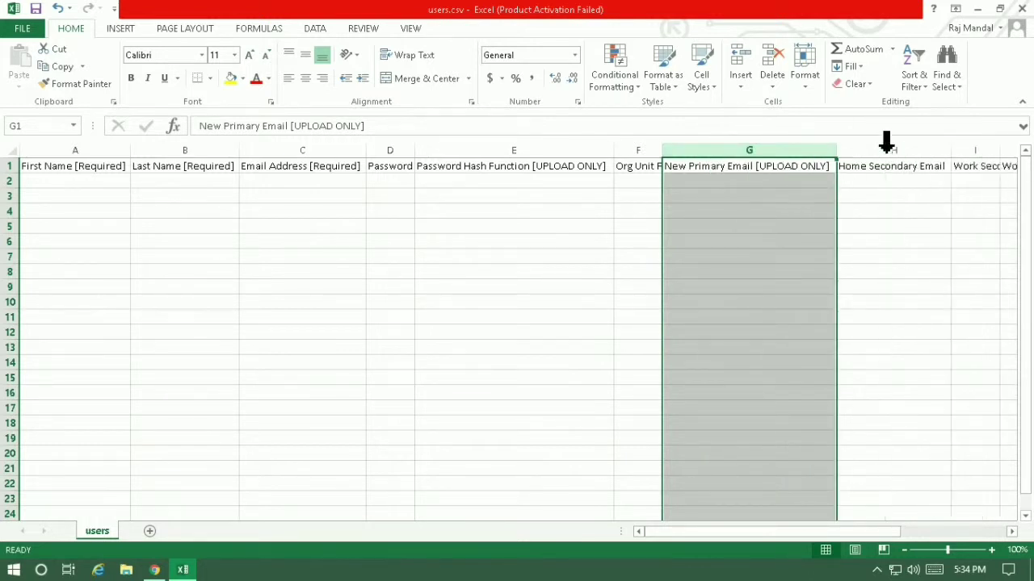
{"action": "mouse_move", "coordinate": [704, 531]}
{"action": "left_mouse_down"}
{"action": "mouse_move", "coordinate": [825, 535]}
{"action": "mouse_move", "coordinate": [675, 535]}
{"action": "left_mouse_up"}
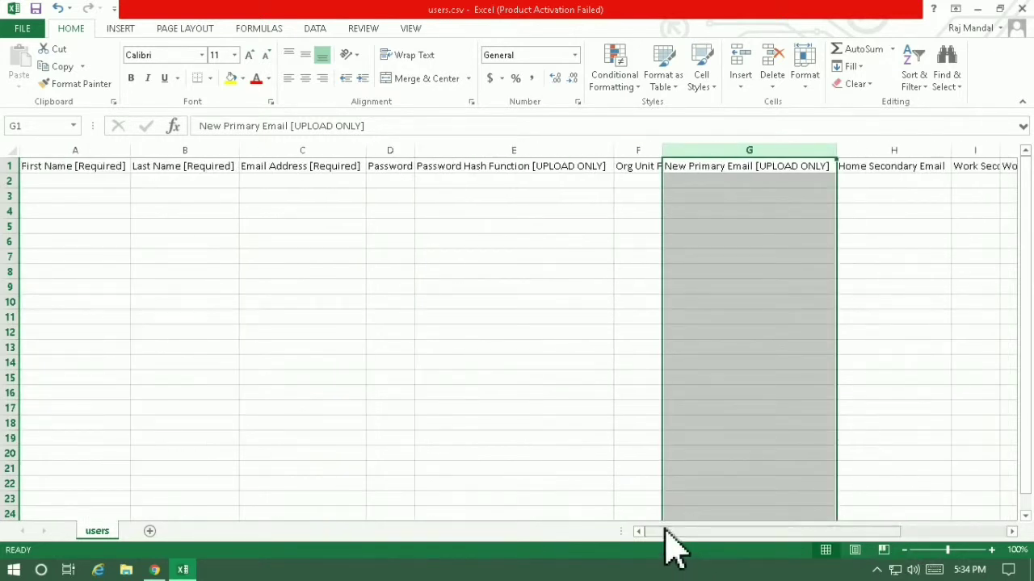
{"action": "left_click", "coordinate": [655, 257]}
Step: Auto-fit column D so the Password [Required] header reads in full
{"action": "left_click", "coordinate": [434, 257]}
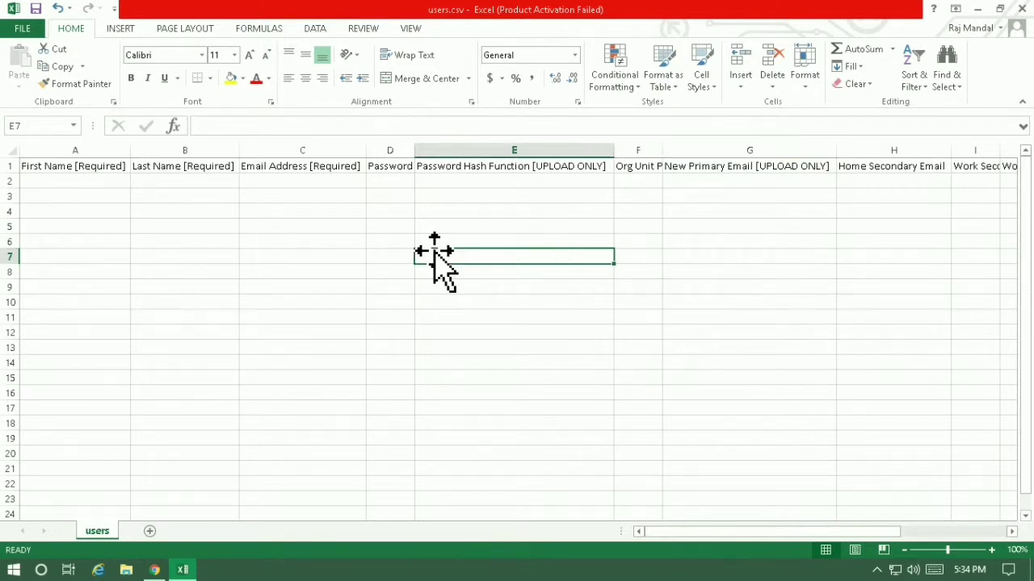
{"action": "left_click", "coordinate": [74, 178]}
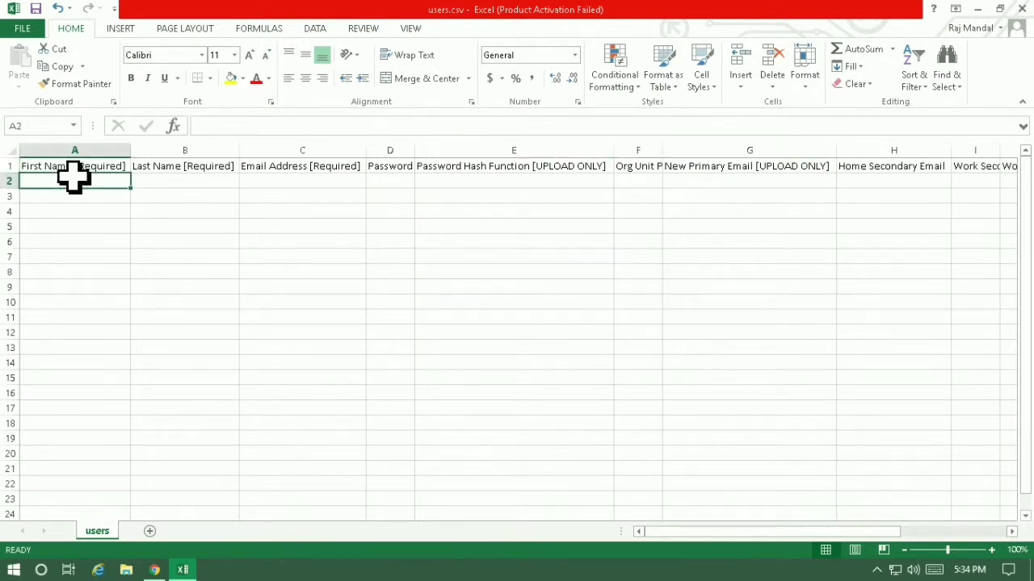
{"action": "left_click", "coordinate": [165, 167]}
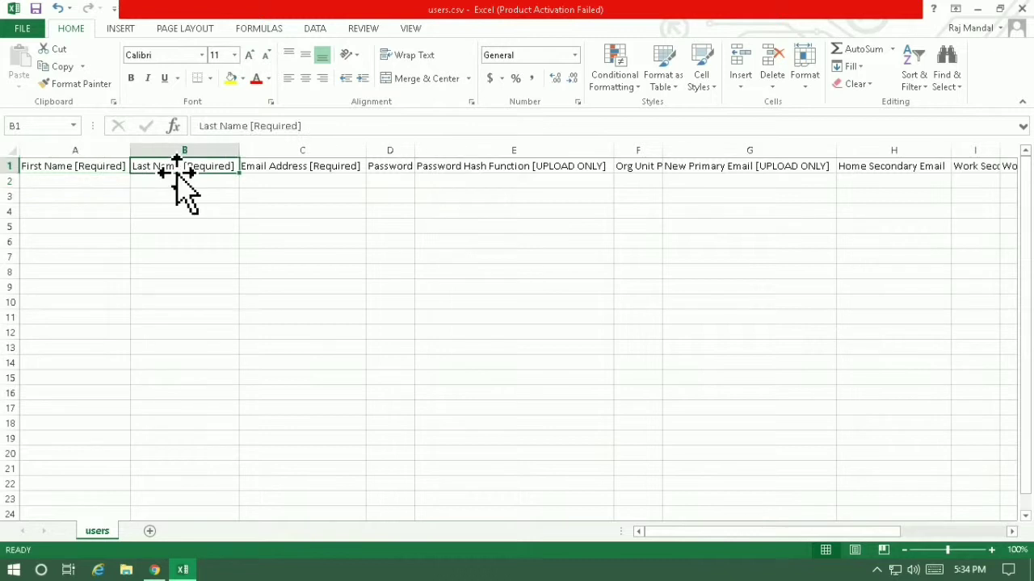
{"action": "left_click", "coordinate": [297, 168]}
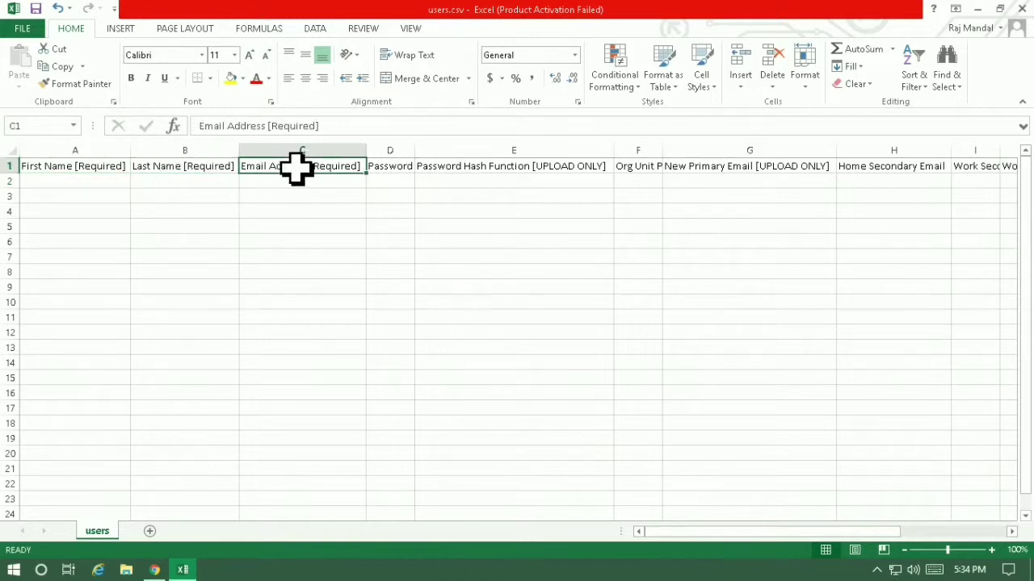
{"action": "left_click", "coordinate": [456, 179]}
{"action": "left_click", "coordinate": [401, 179]}
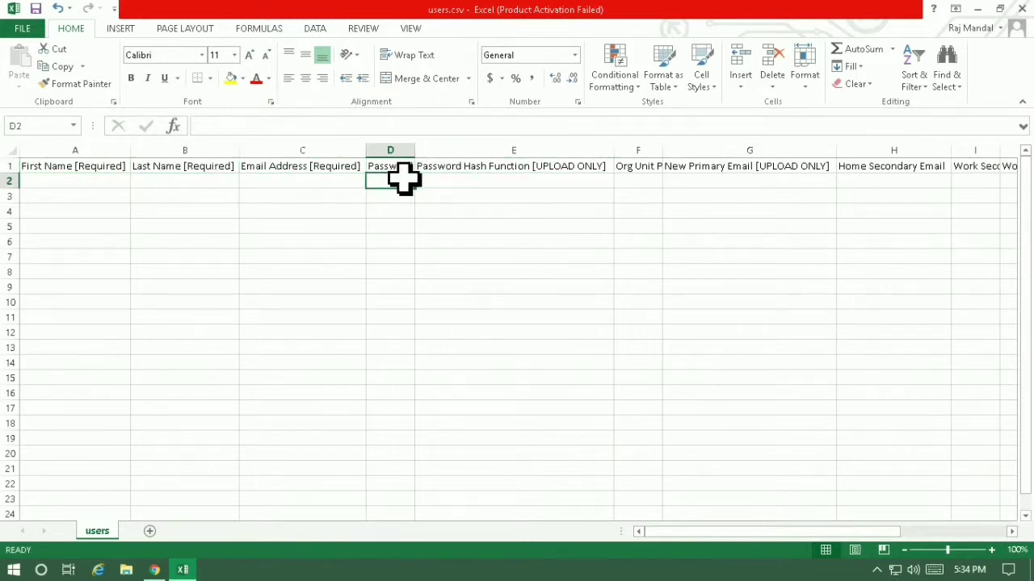
{"action": "double_click", "coordinate": [419, 151]}
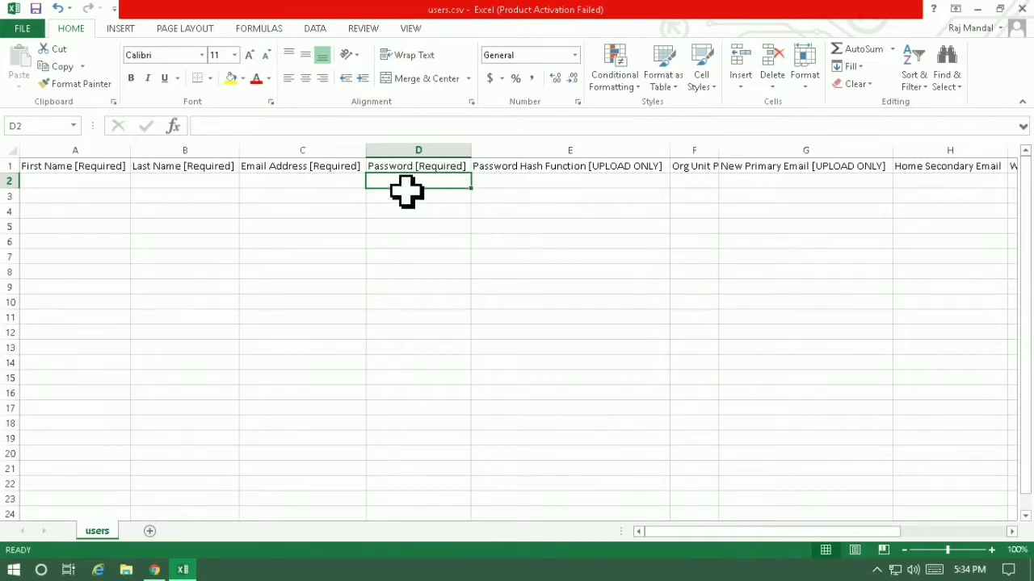
Step: Inspect the rightmost header columns along row 2, out to column Y
{"action": "key", "text": "Right"}
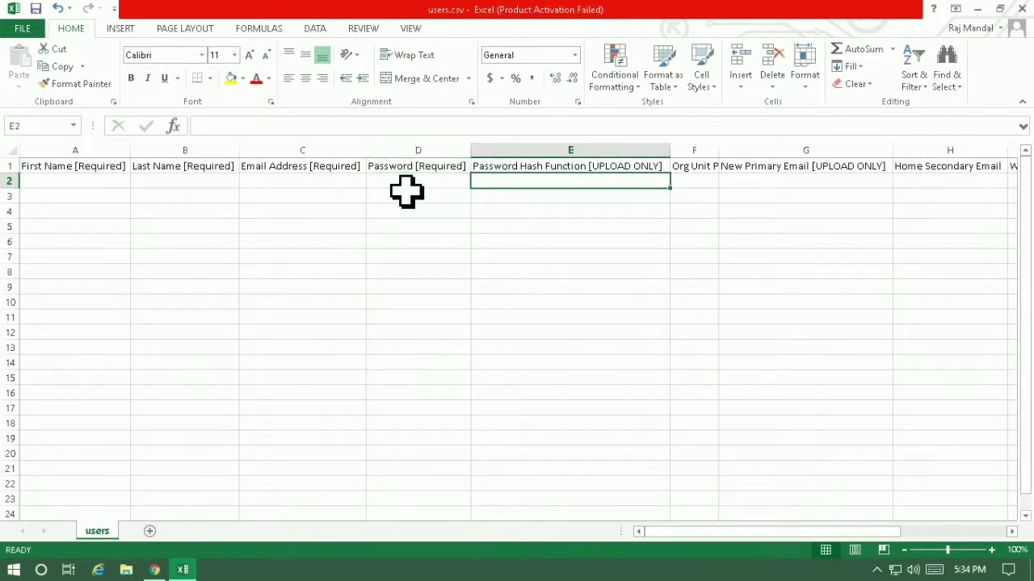
{"action": "key", "text": "Right"}
{"action": "key", "text": "Right"}
{"action": "key", "text": "Right"}
{"action": "key", "text": "Right"}
{"action": "key", "text": "Right"}
{"action": "key", "text": "Right"}
{"action": "key", "text": "Right"}
{"action": "key", "text": "Right"}
{"action": "key", "text": "Right"}
{"action": "key", "text": "Right"}
{"action": "key", "text": "Right"}
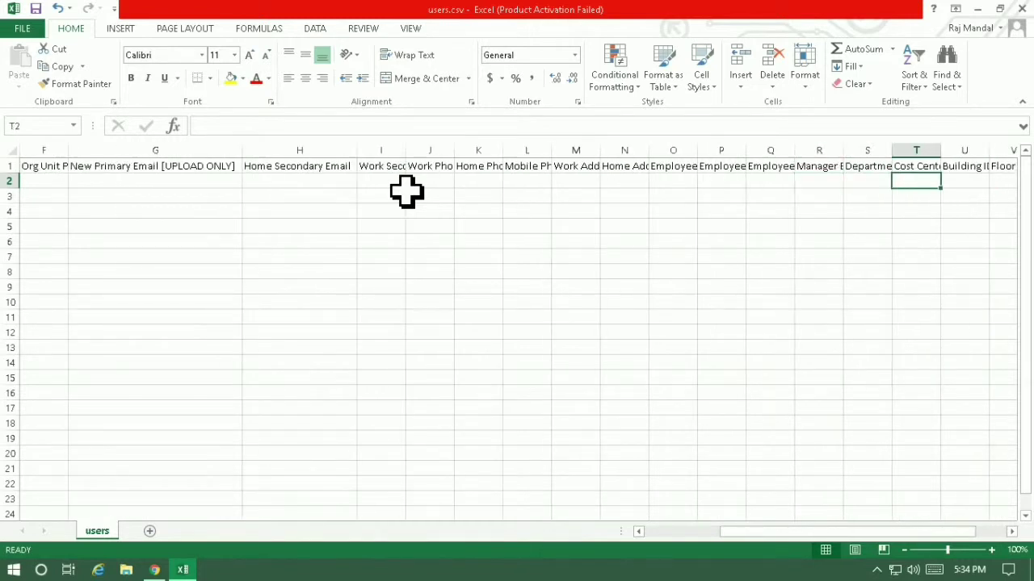
{"action": "key", "text": "Right"}
{"action": "key", "text": "Right"}
{"action": "key", "text": "Right"}
{"action": "key", "text": "Right"}
{"action": "key", "text": "Right"}
{"action": "key", "text": "Right"}
{"action": "key", "text": "Right"}
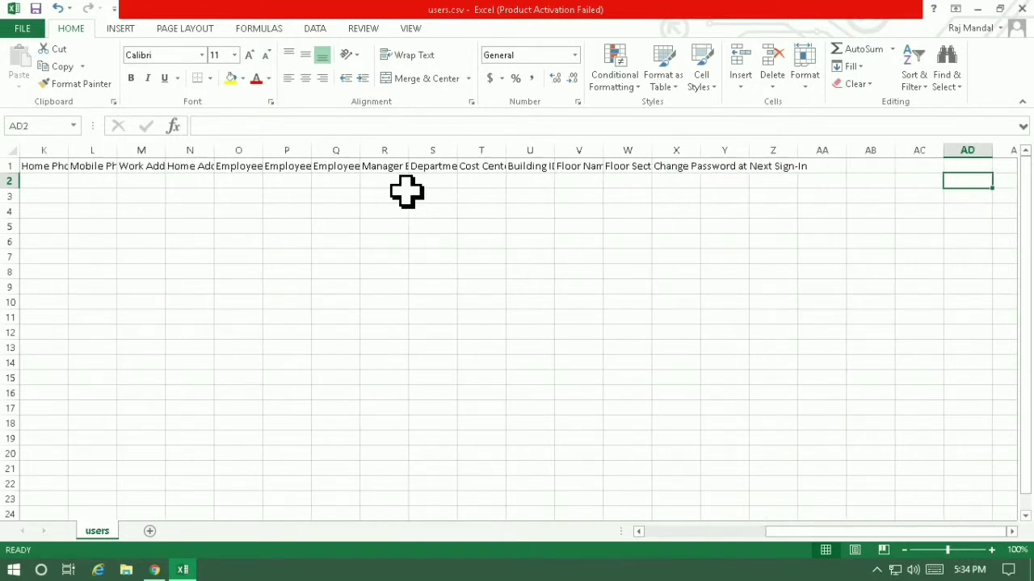
{"action": "key", "text": "Left"}
{"action": "key", "text": "Left"}
{"action": "key", "text": "Left"}
{"action": "key", "text": "Left"}
{"action": "key", "text": "Left"}
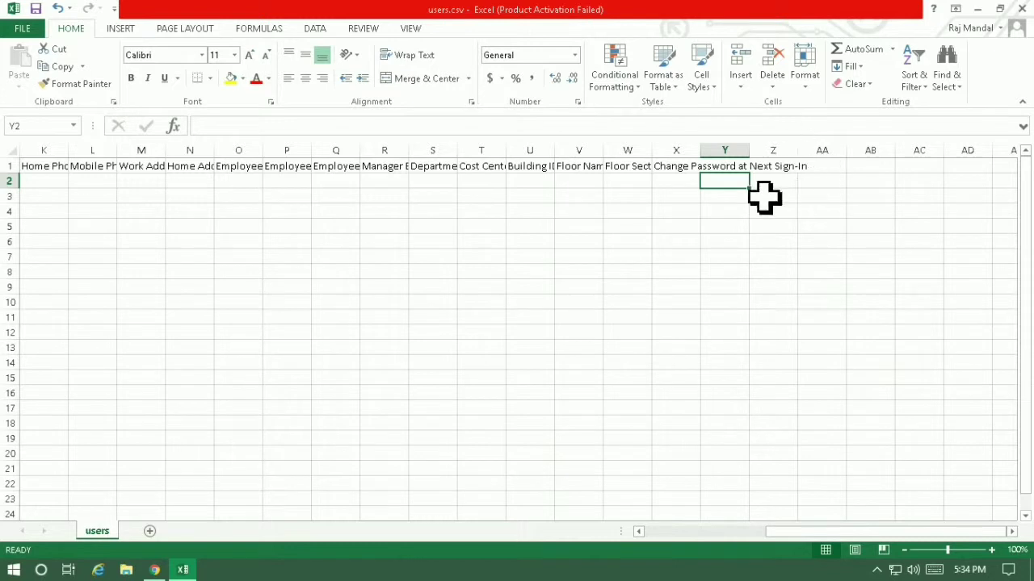
{"action": "left_click", "coordinate": [807, 182]}
{"action": "left_click", "coordinate": [783, 182]}
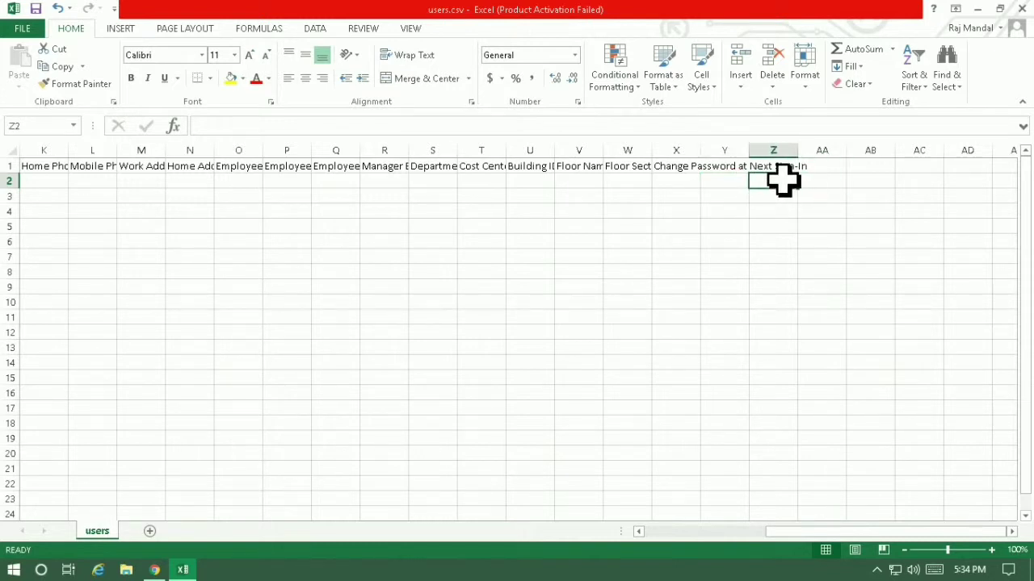
{"action": "left_click", "coordinate": [734, 183]}
{"action": "left_click", "coordinate": [675, 181]}
{"action": "left_click", "coordinate": [646, 181]}
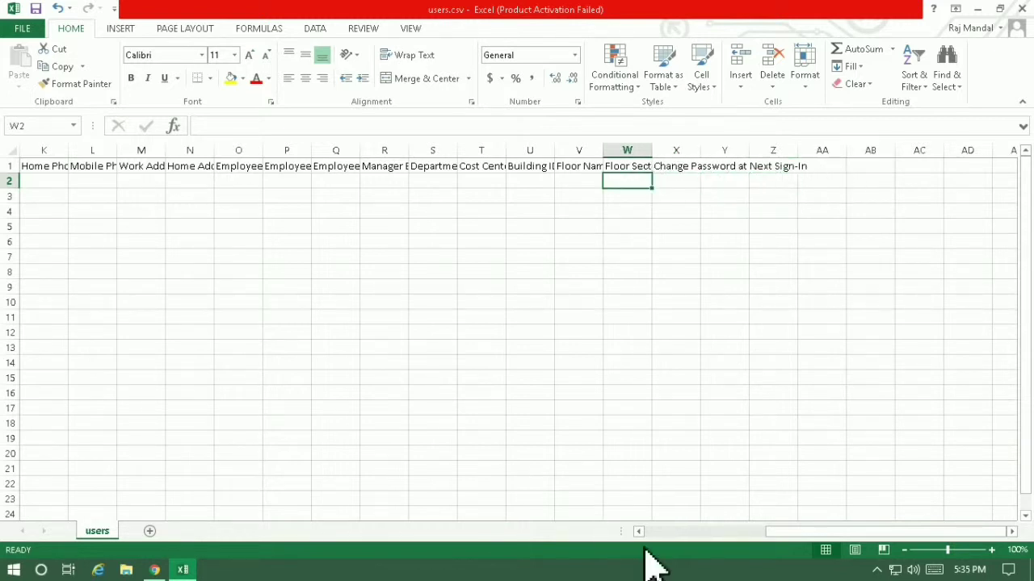
{"action": "left_click_drag", "start_coordinate": [810, 533], "coordinate": [663, 533]}
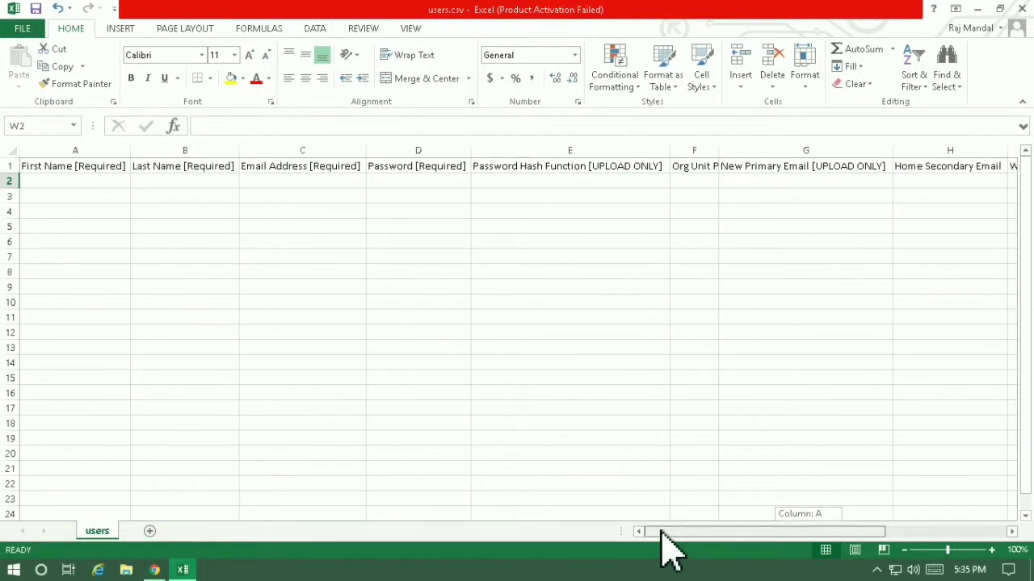
Step: Auto-fit column F to its Org Unit Path [Required] header and return to cell A2
{"action": "left_click", "coordinate": [88, 192]}
{"action": "left_click", "coordinate": [88, 180]}
{"action": "left_click", "coordinate": [153, 181]}
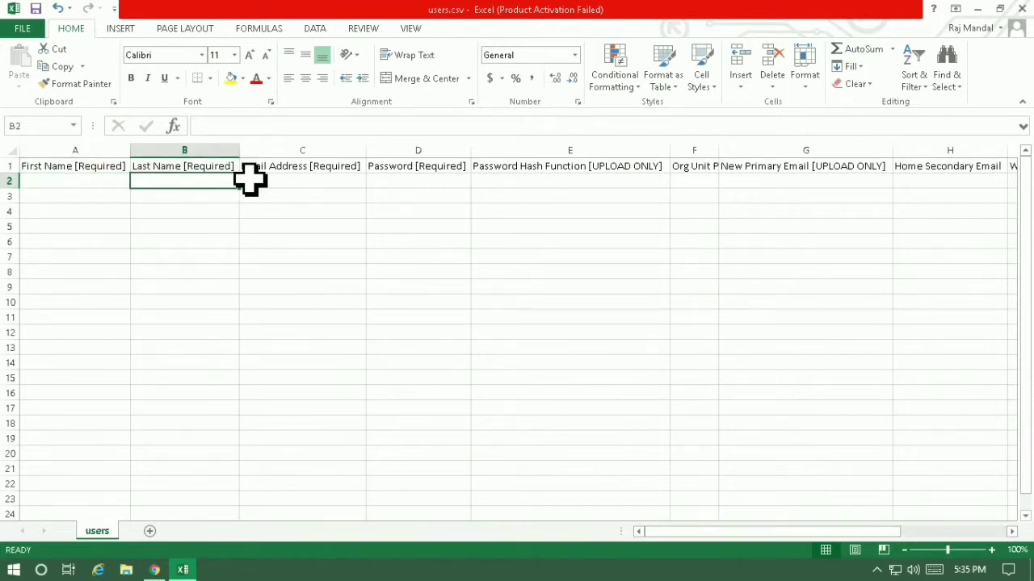
{"action": "left_click", "coordinate": [252, 181]}
{"action": "left_click", "coordinate": [106, 181]}
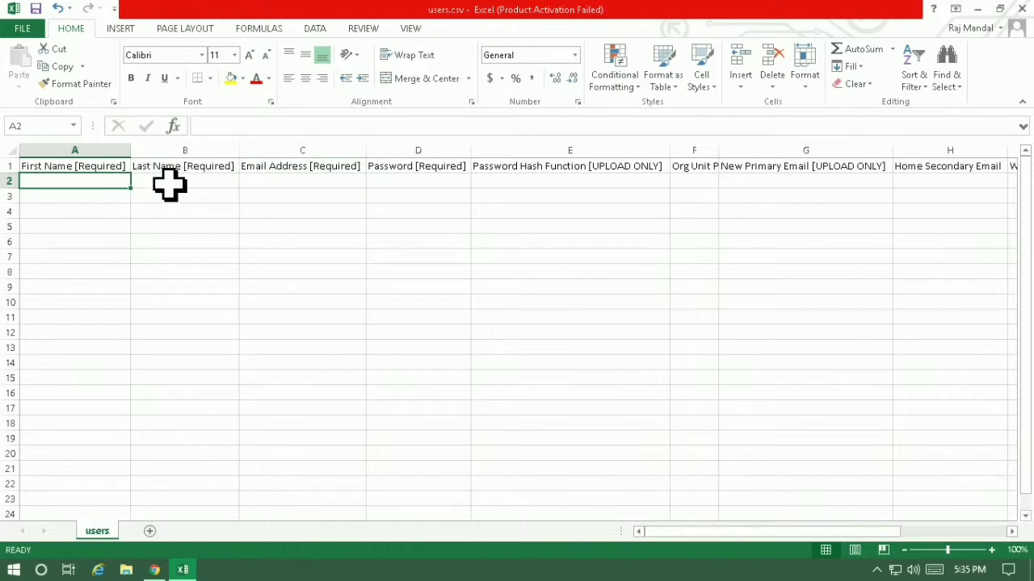
{"action": "left_click", "coordinate": [200, 183]}
{"action": "left_click", "coordinate": [296, 184]}
{"action": "left_click", "coordinate": [421, 185]}
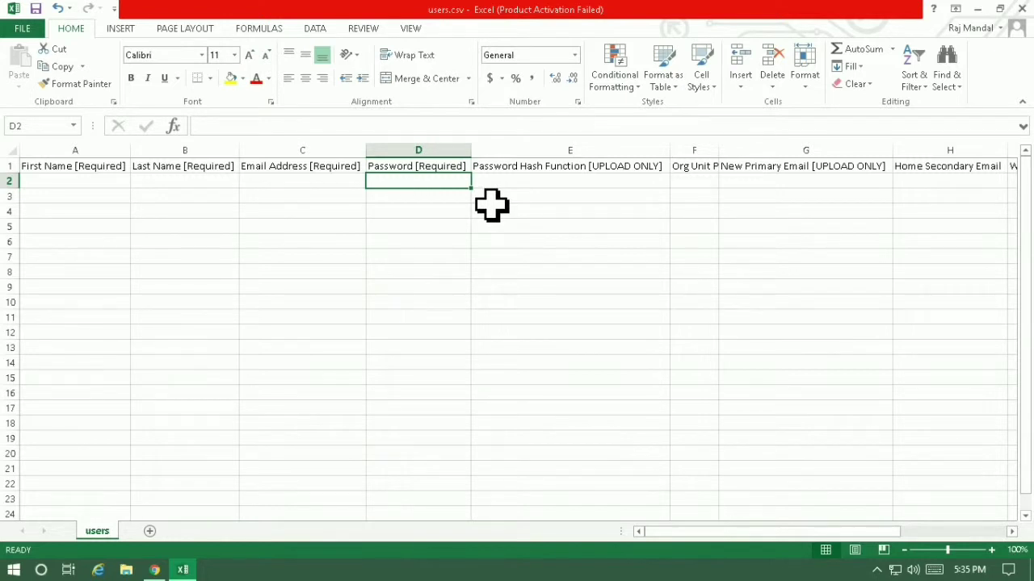
{"action": "double_click", "coordinate": [717, 151]}
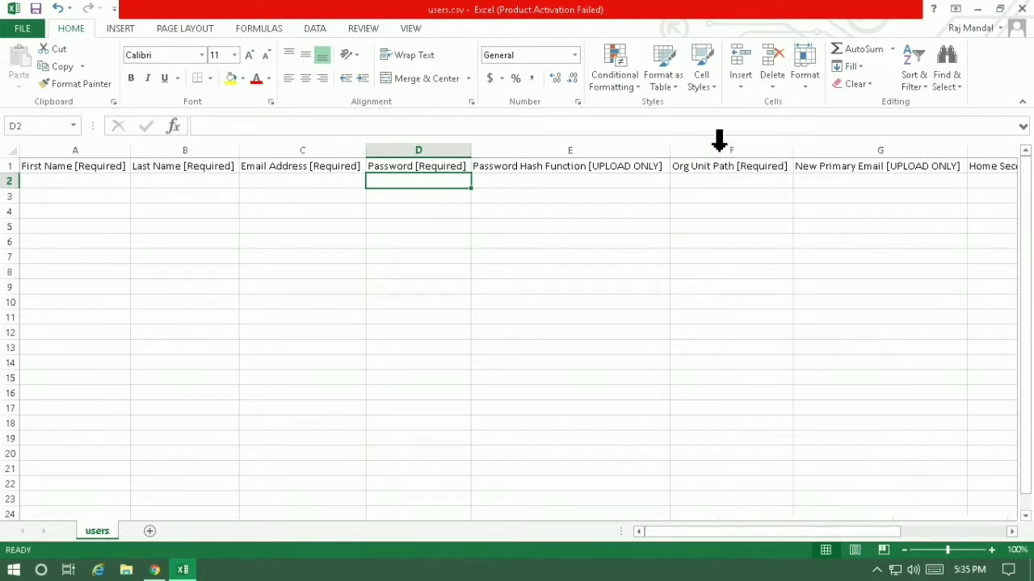
{"action": "left_click", "coordinate": [732, 181]}
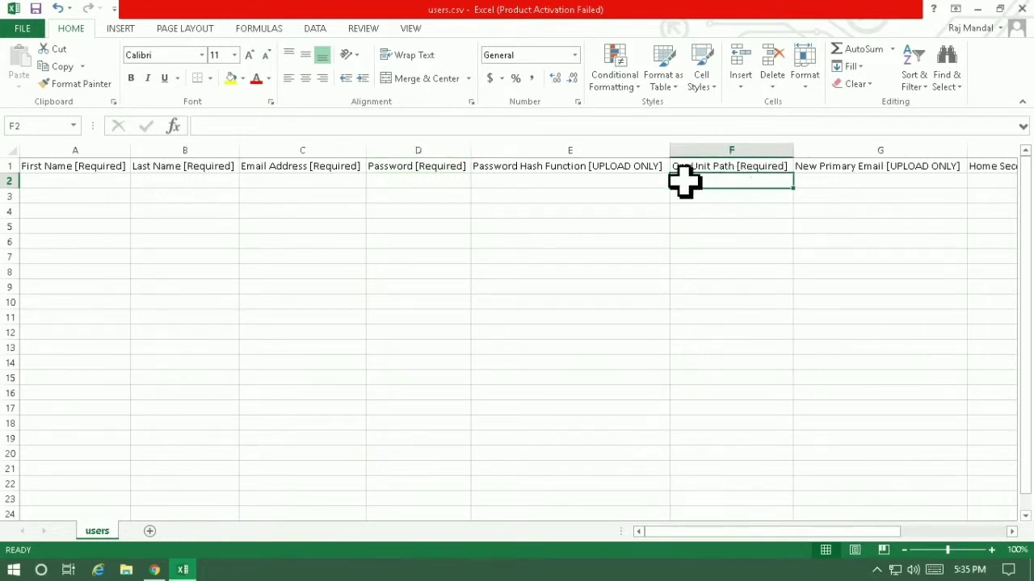
{"action": "left_click", "coordinate": [40, 178]}
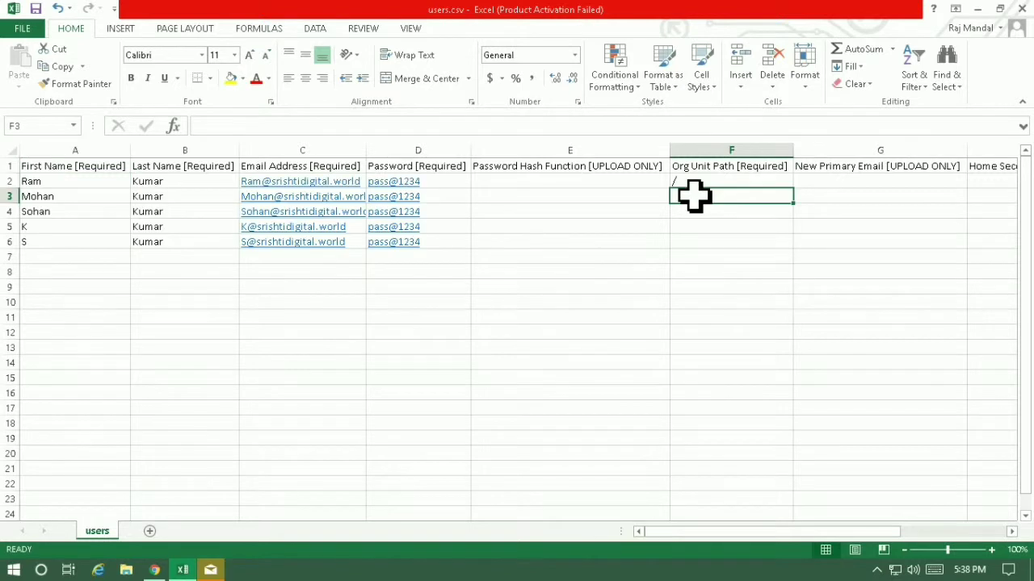
Step: Enter / as the Org Unit Path in the remaining user rows of column F
{"action": "key", "text": "Down"}
{"action": "type", "text": "/"}
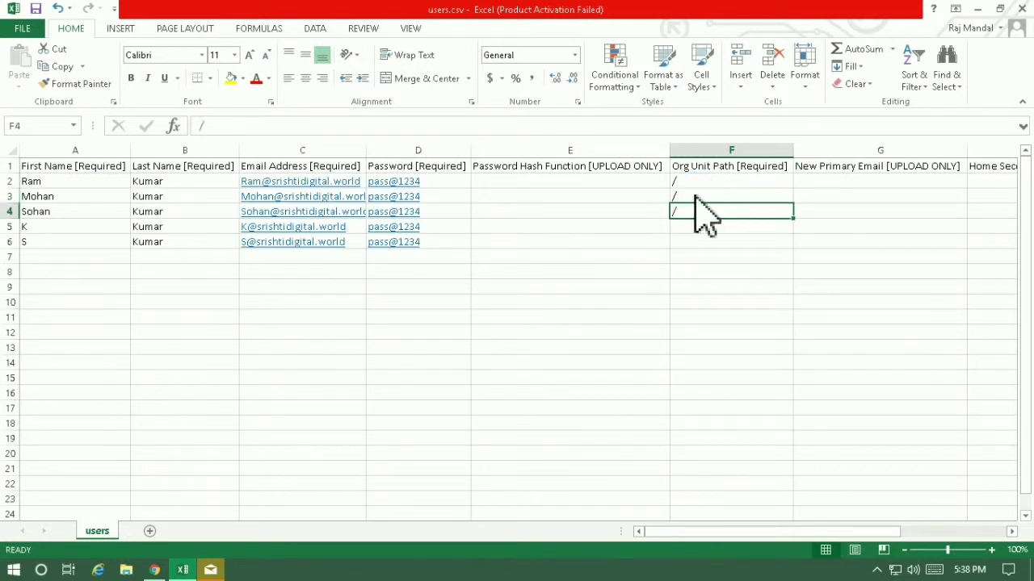
{"action": "key", "text": "ctrl+s"}
{"action": "left_click", "coordinate": [518, 330]}
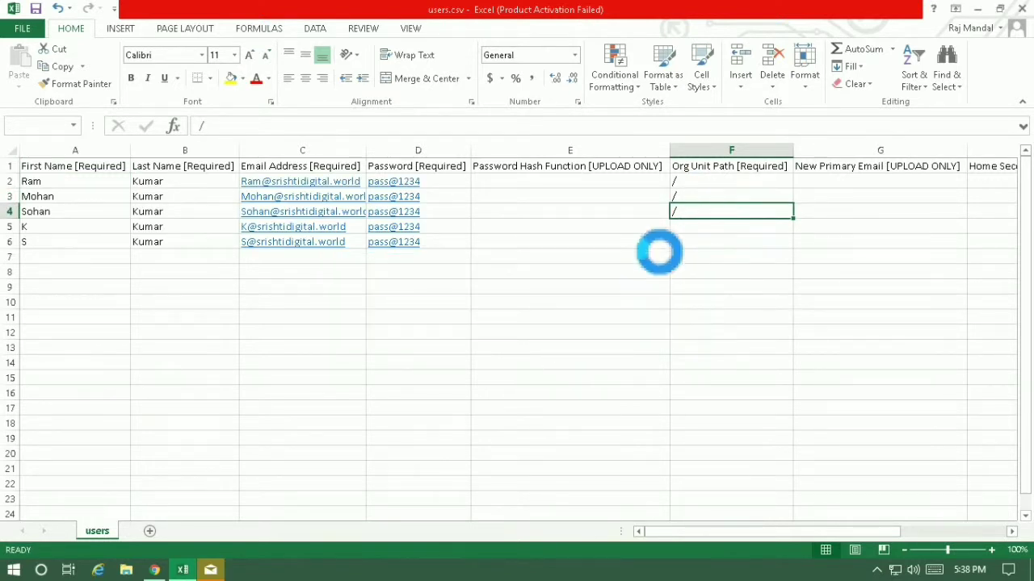
{"action": "left_click", "coordinate": [31, 25]}
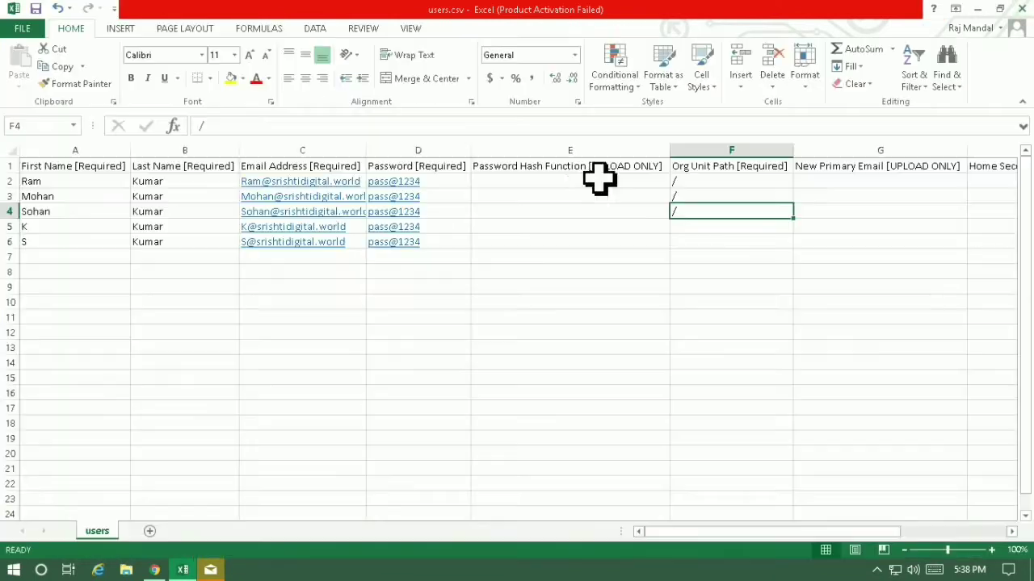
{"action": "left_click", "coordinate": [700, 226]}
{"action": "type", "text": "/"}
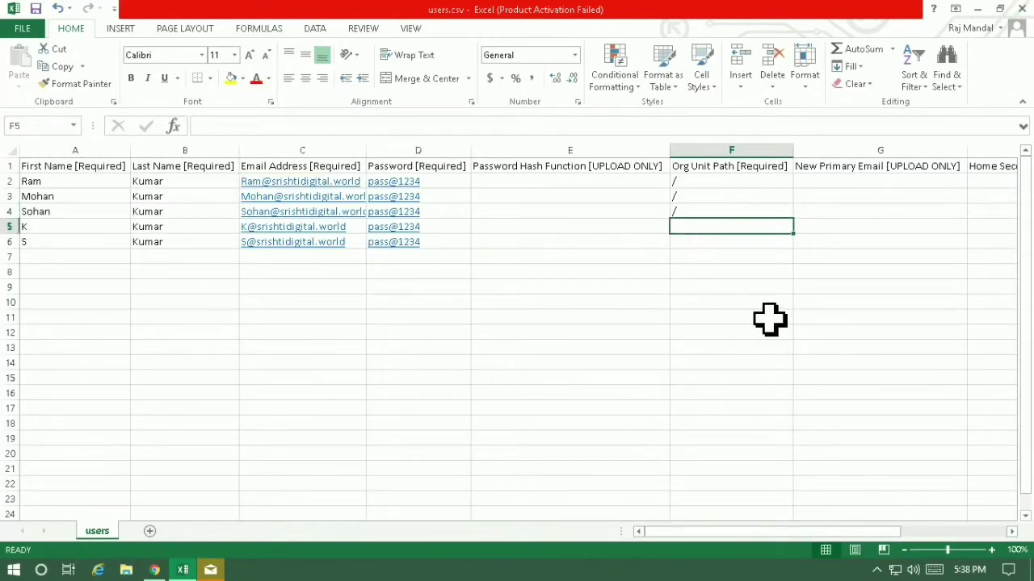
{"action": "key", "text": "ctrl+s"}
{"action": "key", "text": "Return"}
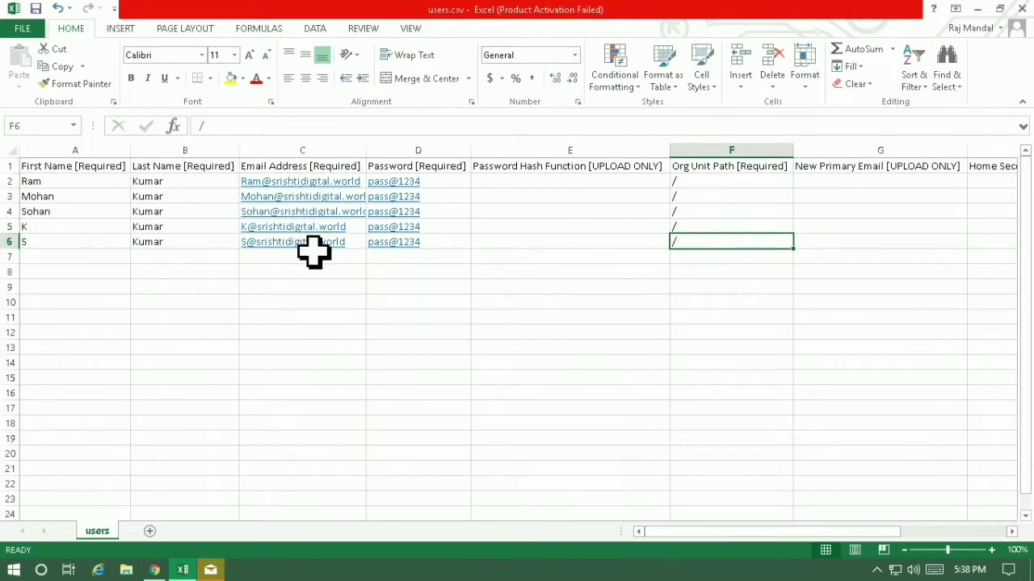
Step: Widen the Email Address column and verify every user's Org Unit Path is /
{"action": "left_click_drag", "start_coordinate": [366, 150], "coordinate": [379, 150]}
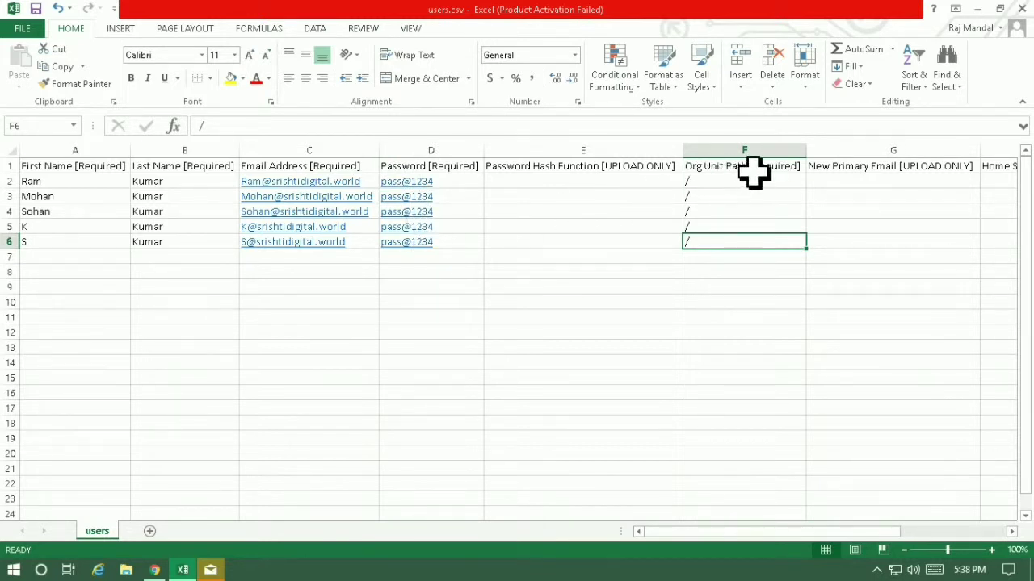
{"action": "left_click", "coordinate": [704, 184]}
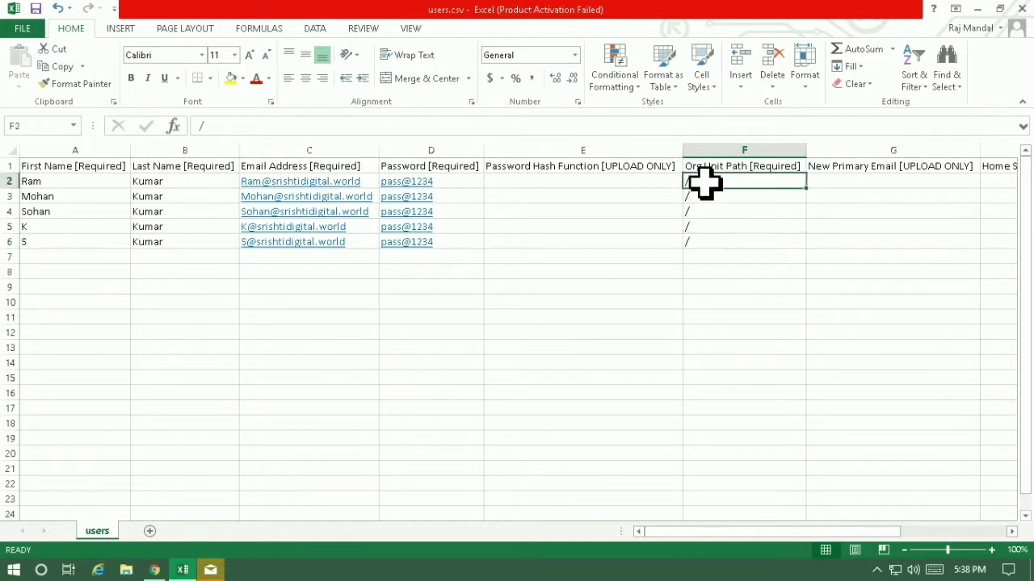
{"action": "left_click", "coordinate": [703, 197]}
{"action": "left_click", "coordinate": [702, 212]}
{"action": "left_click", "coordinate": [706, 227]}
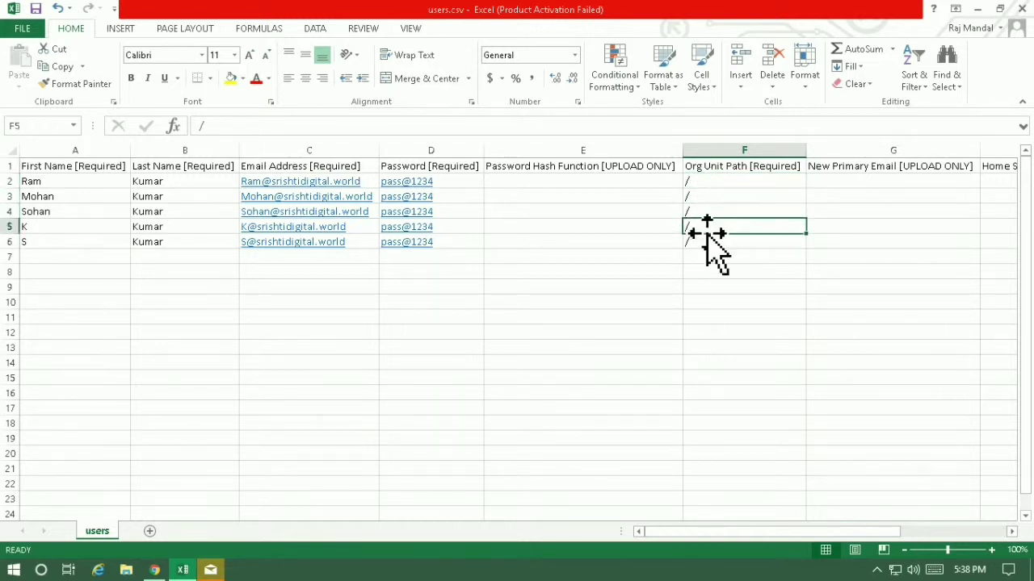
{"action": "left_click", "coordinate": [709, 251]}
{"action": "left_click", "coordinate": [706, 243]}
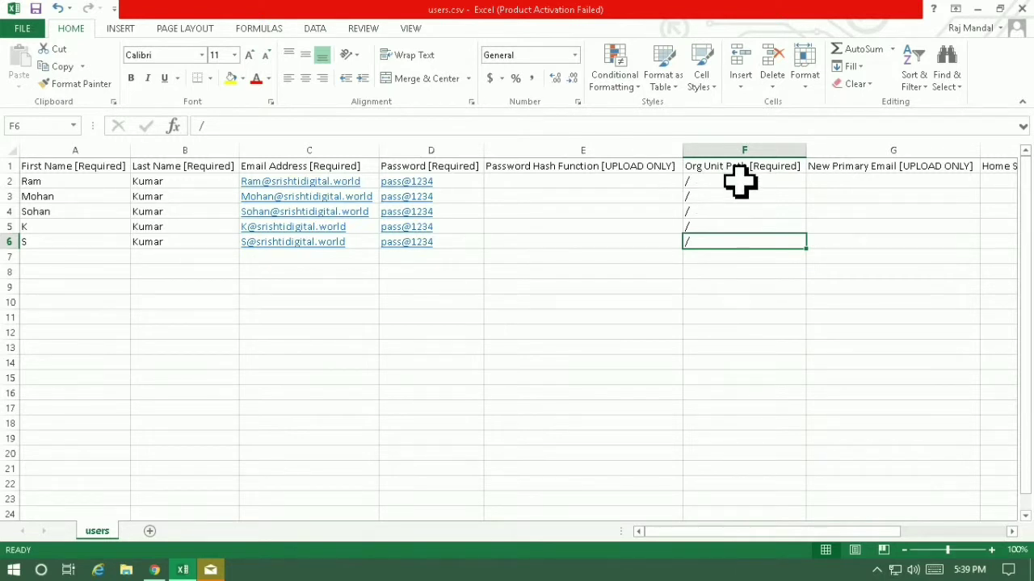
{"action": "key", "text": "Left"}
{"action": "key", "text": "Left"}
{"action": "key", "text": "Left"}
{"action": "key", "text": "Left"}
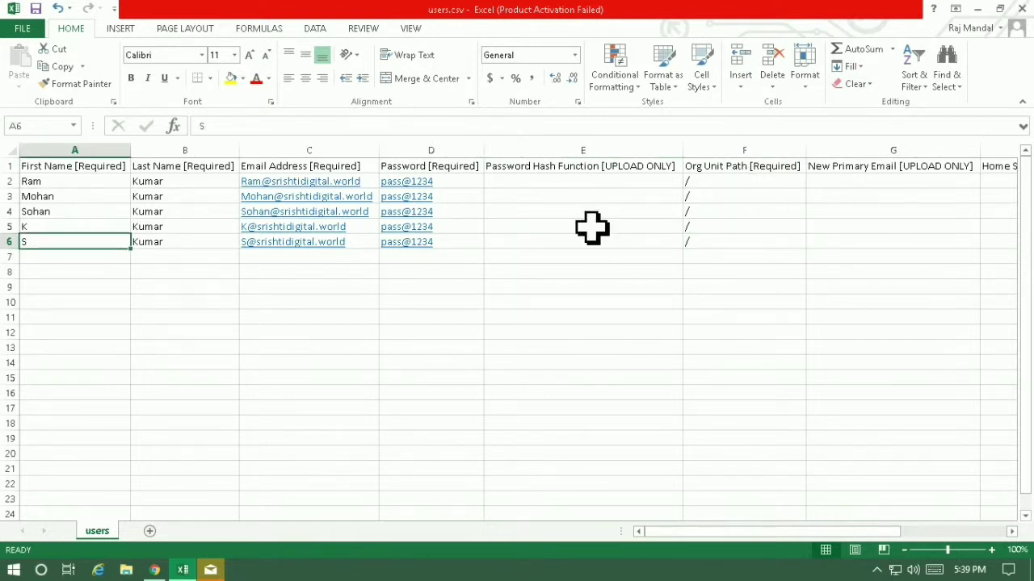
Step: Save users.csv keeping CSV format, then close Excel and choose to save changes
{"action": "key", "text": "ctrl+s"}
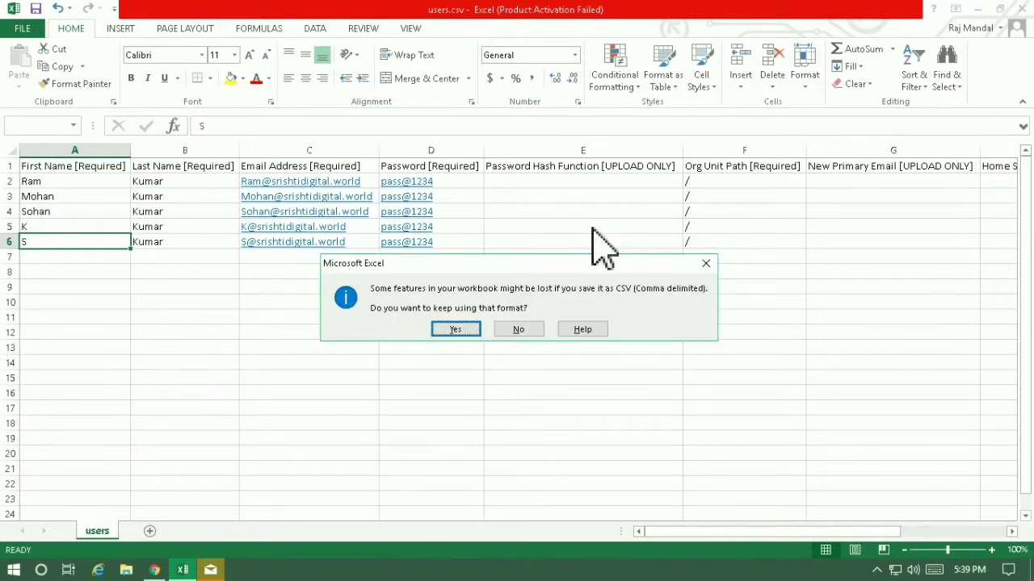
{"action": "left_click", "coordinate": [453, 327]}
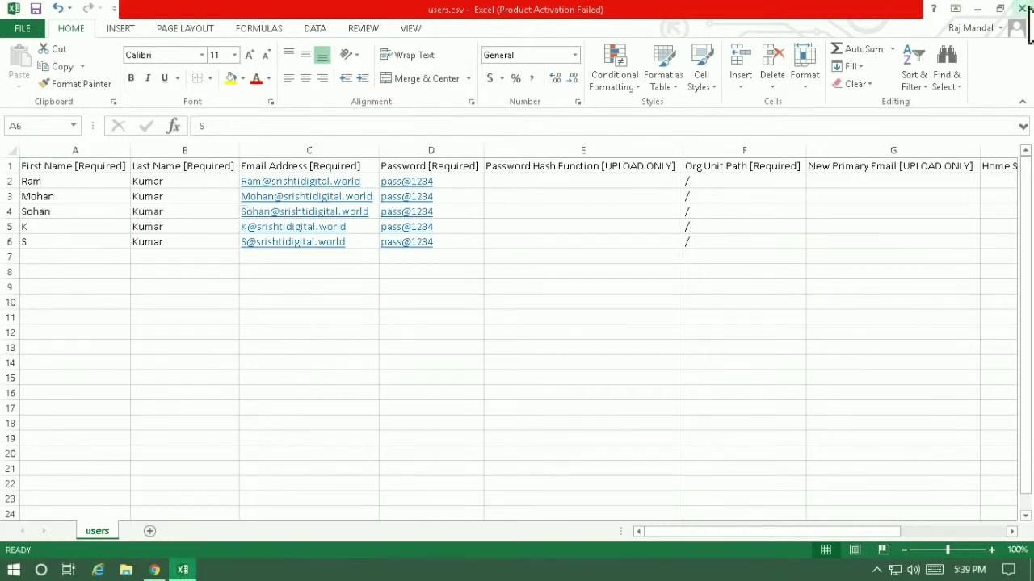
{"action": "left_click", "coordinate": [1020, 12]}
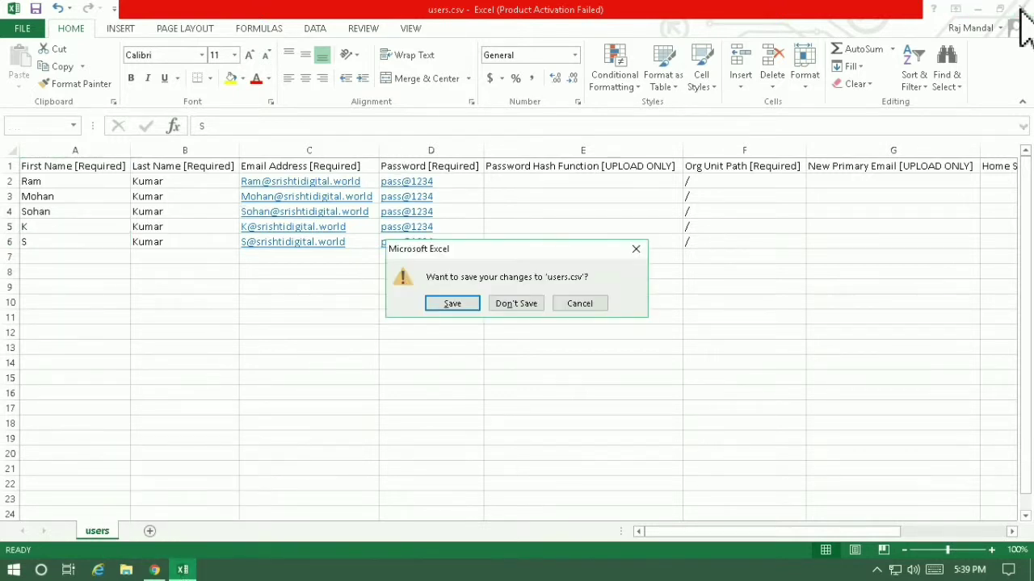
{"action": "left_click", "coordinate": [450, 302]}
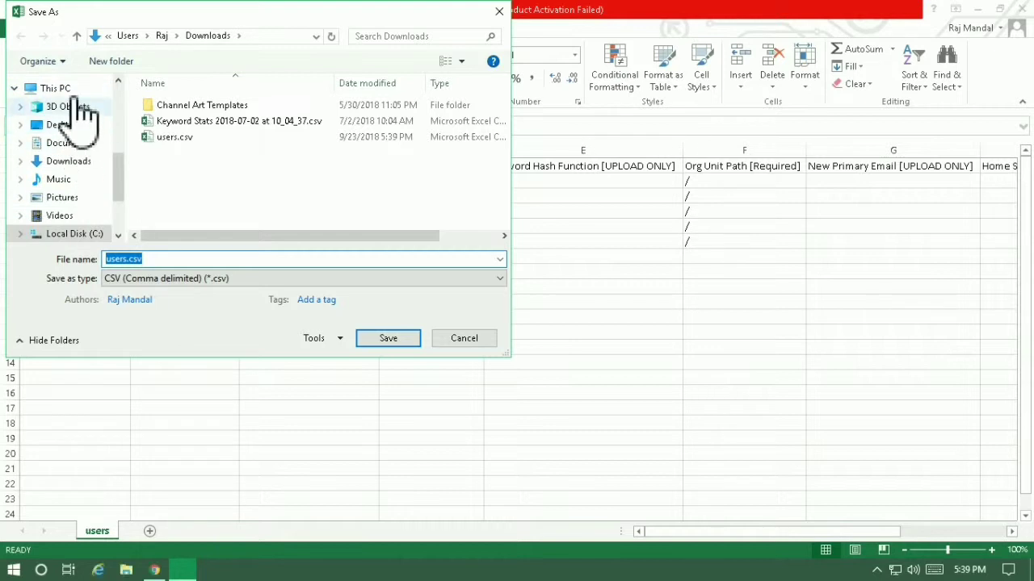
Step: Save the sheet to the Desktop as BULKusers.csv, keeping the CSV format
{"action": "left_click", "coordinate": [71, 126]}
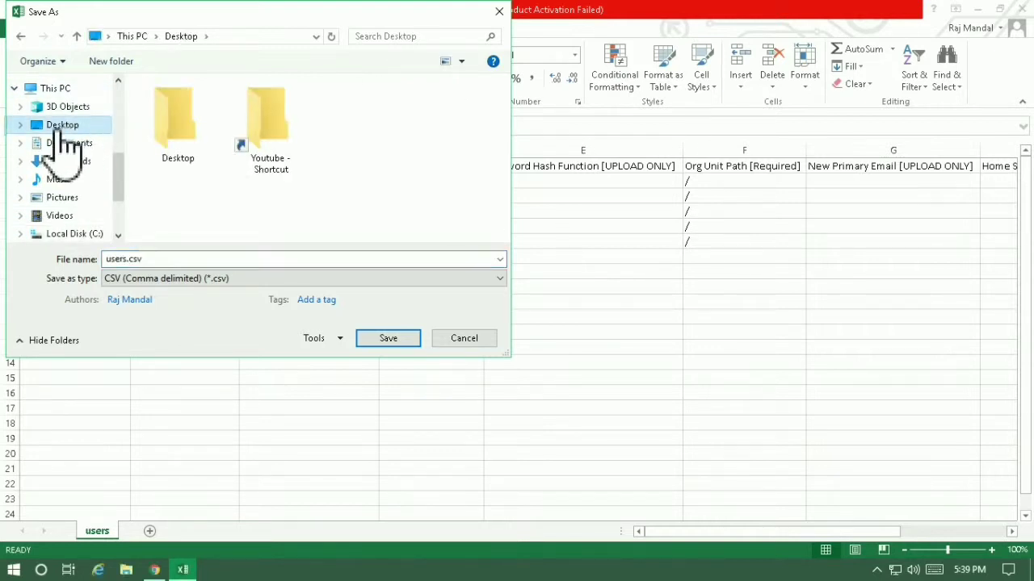
{"action": "left_click", "coordinate": [130, 258]}
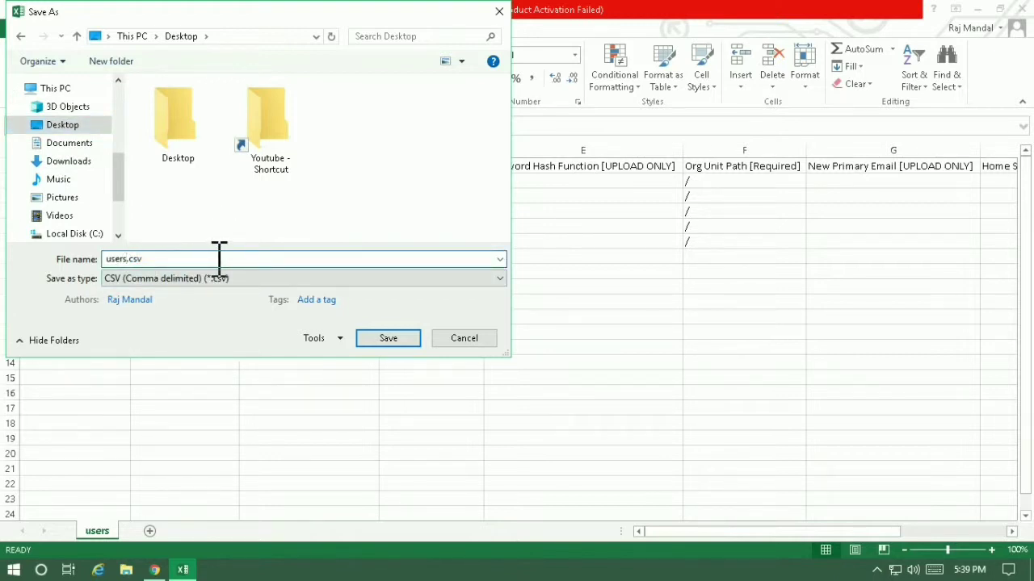
{"action": "type", "text": "BULK"}
{"action": "left_click", "coordinate": [403, 355]}
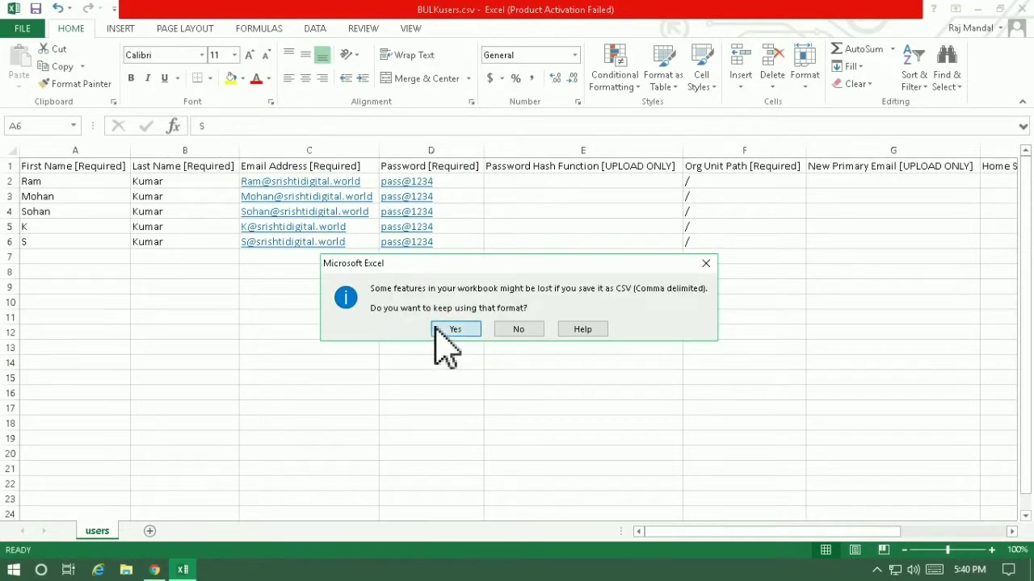
{"action": "left_click", "coordinate": [433, 330]}
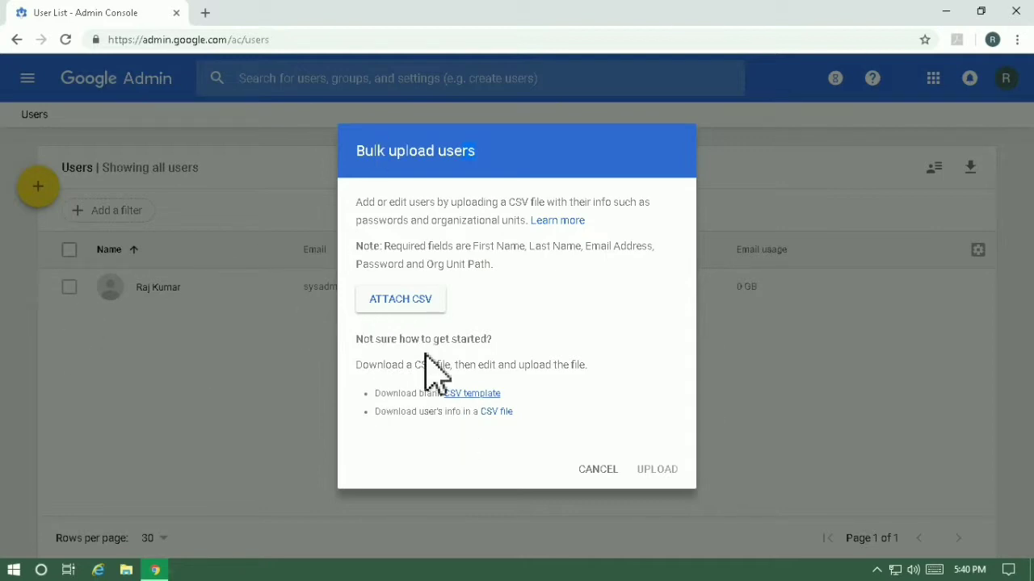
Step: Attach BULKusers.csv from the Desktop and upload it to create the new users
{"action": "left_click", "coordinate": [408, 299]}
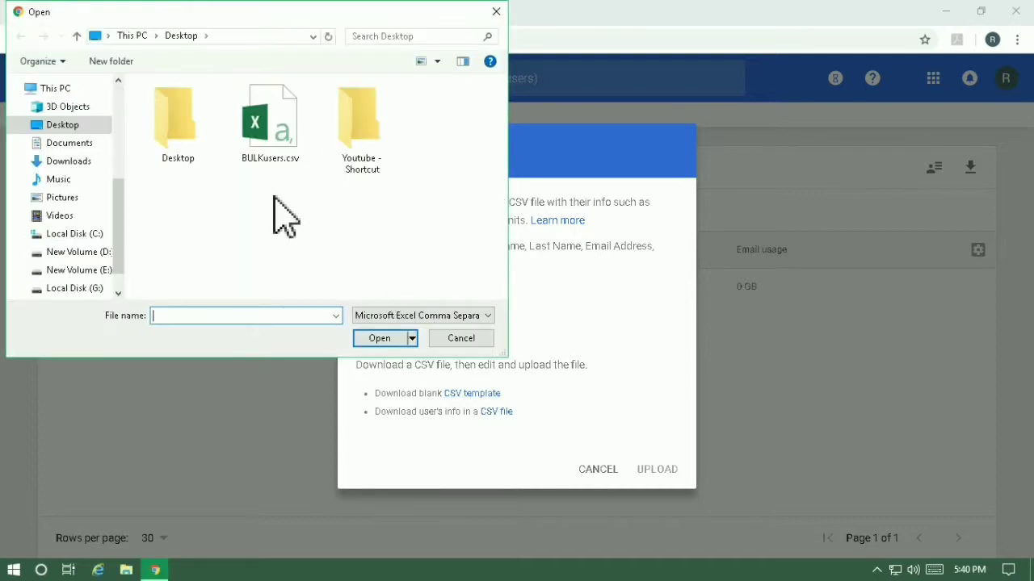
{"action": "left_click", "coordinate": [274, 132]}
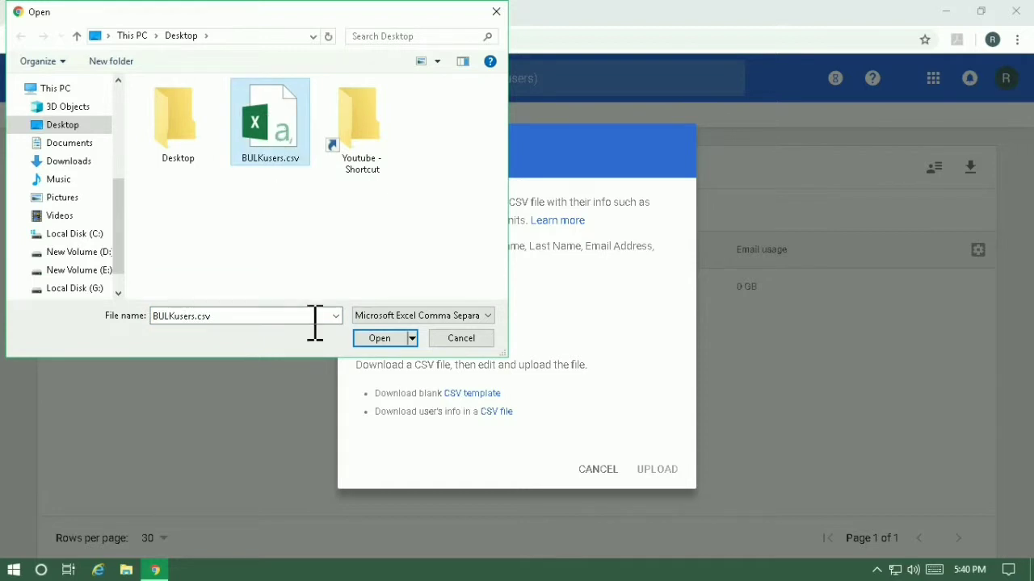
{"action": "left_click", "coordinate": [375, 343]}
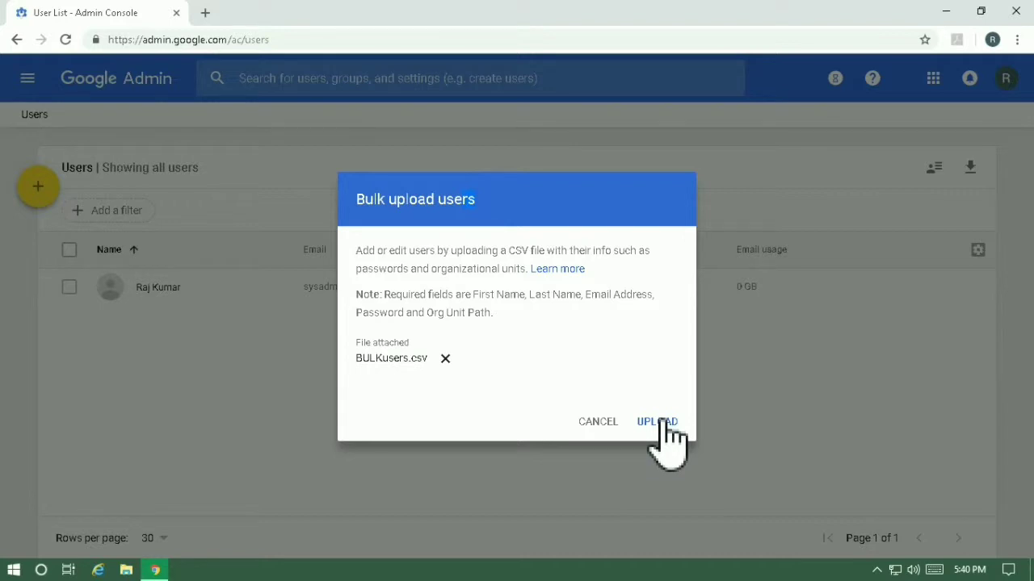
{"action": "left_click", "coordinate": [658, 428]}
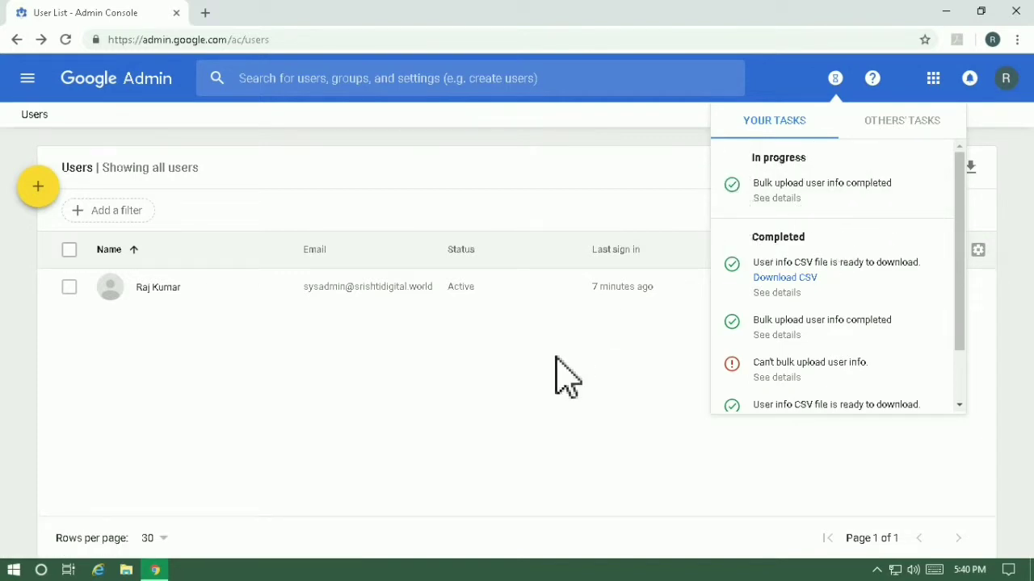
Step: Close the Tasks panel, reload the Users list to show the five new accounts, and open a new browser tab
{"action": "left_click", "coordinate": [538, 390]}
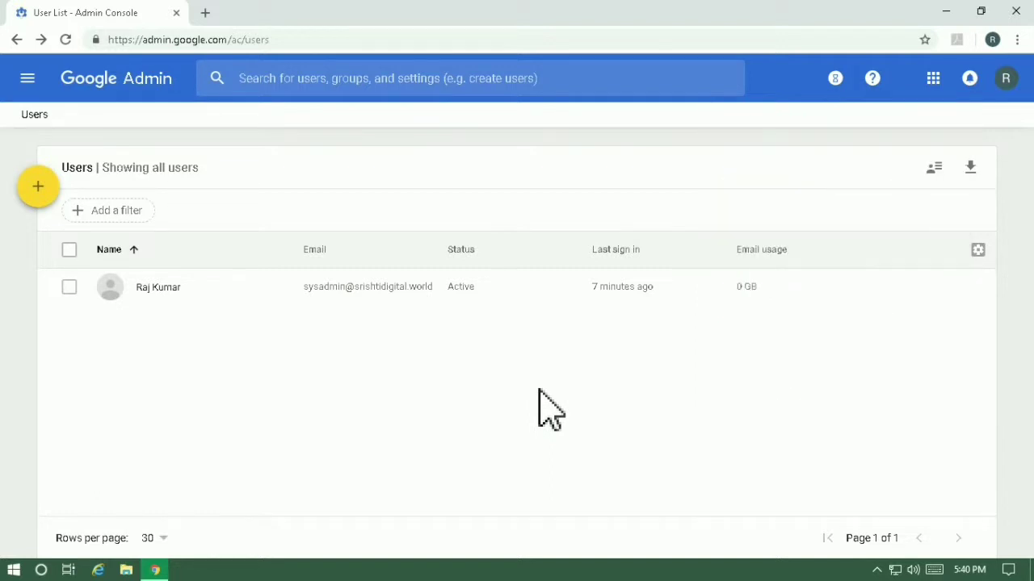
{"action": "left_click", "coordinate": [242, 252]}
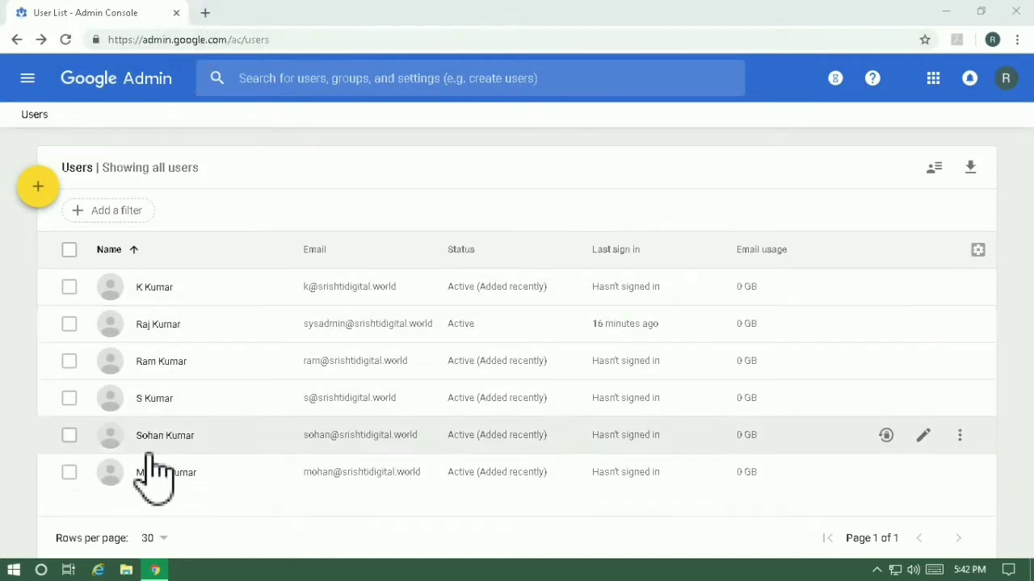
{"action": "left_click", "coordinate": [209, 13]}
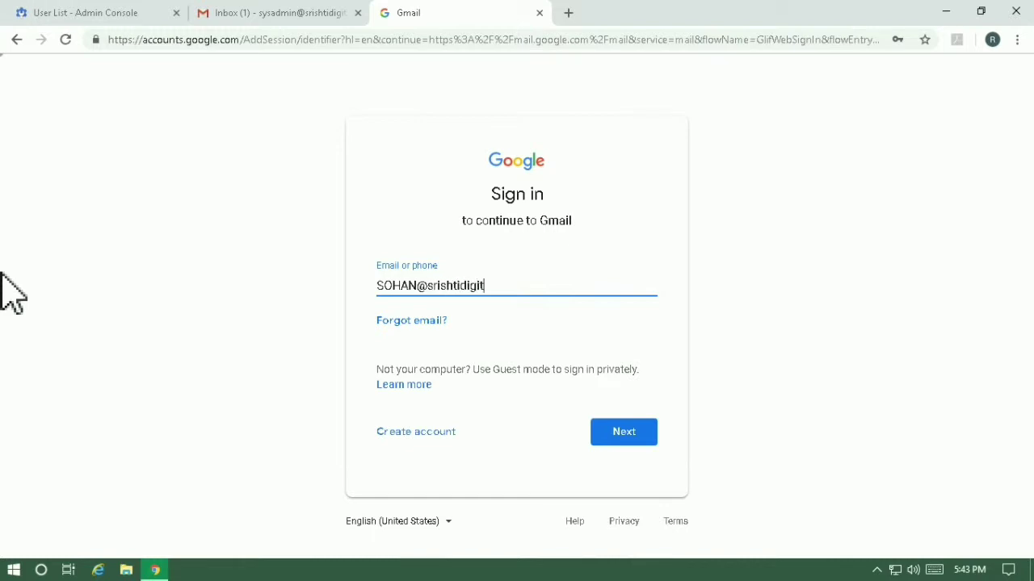
Step: Sign in with the new user's email address and password, then accept the account terms
{"action": "left_click", "coordinate": [637, 432]}
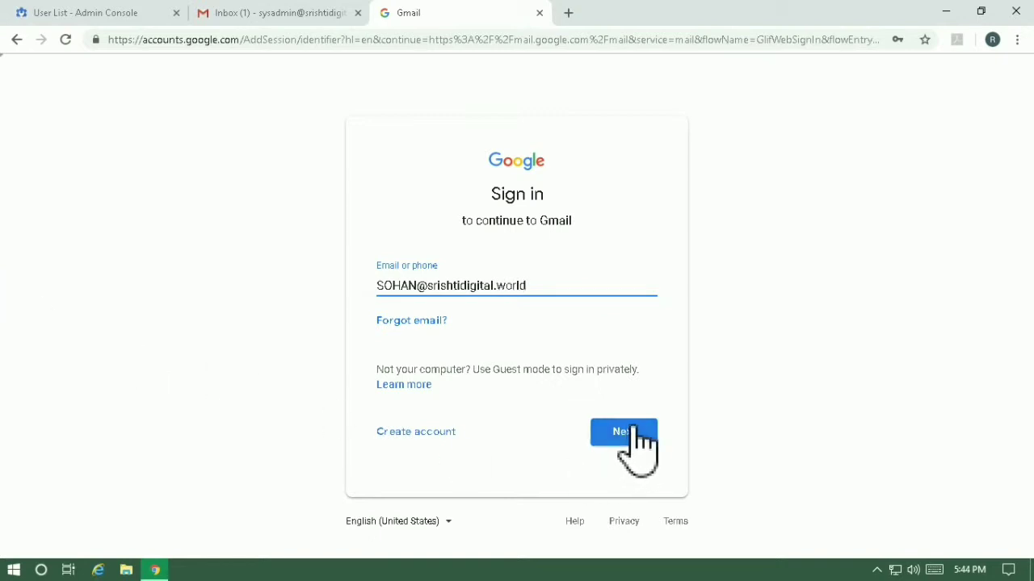
{"action": "left_click", "coordinate": [638, 436]}
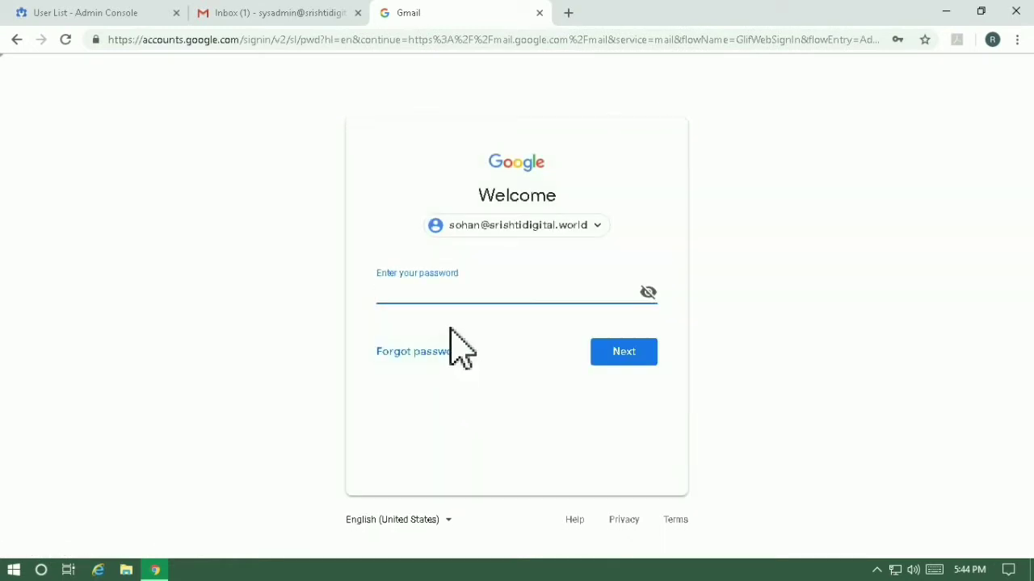
{"action": "left_click", "coordinate": [460, 292]}
{"action": "type", "text": "*****"}
{"action": "left_click", "coordinate": [628, 359]}
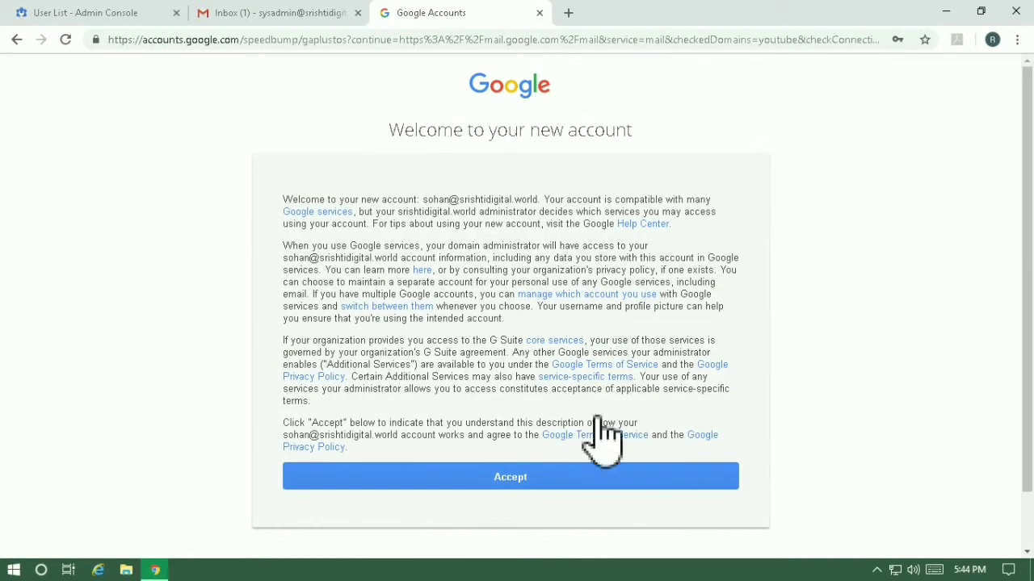
{"action": "left_click", "coordinate": [529, 483]}
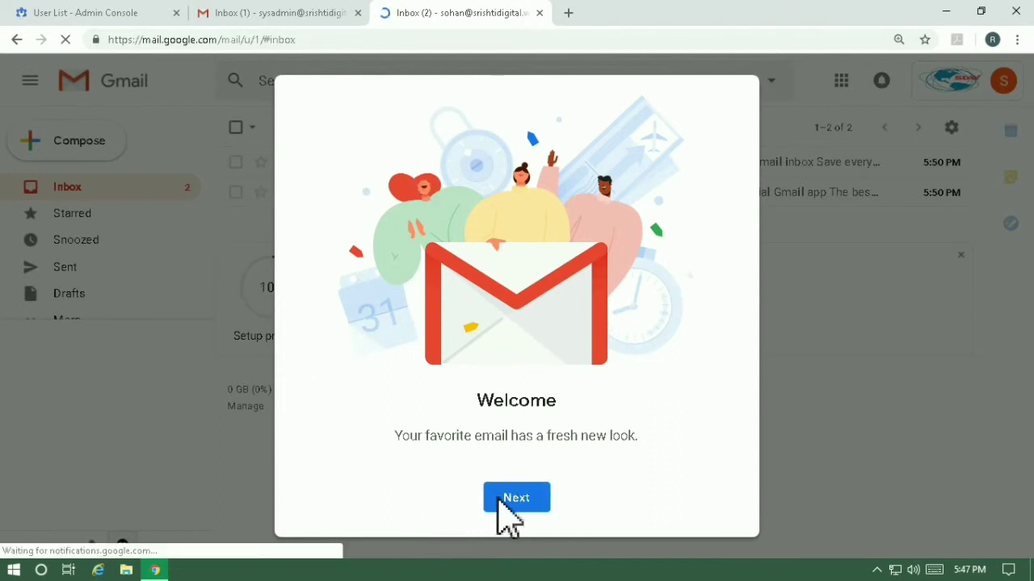
Step: Finish the Gmail welcome with the Default inbox view, read a welcome email, and check the Admin user list
{"action": "left_click", "coordinate": [517, 499]}
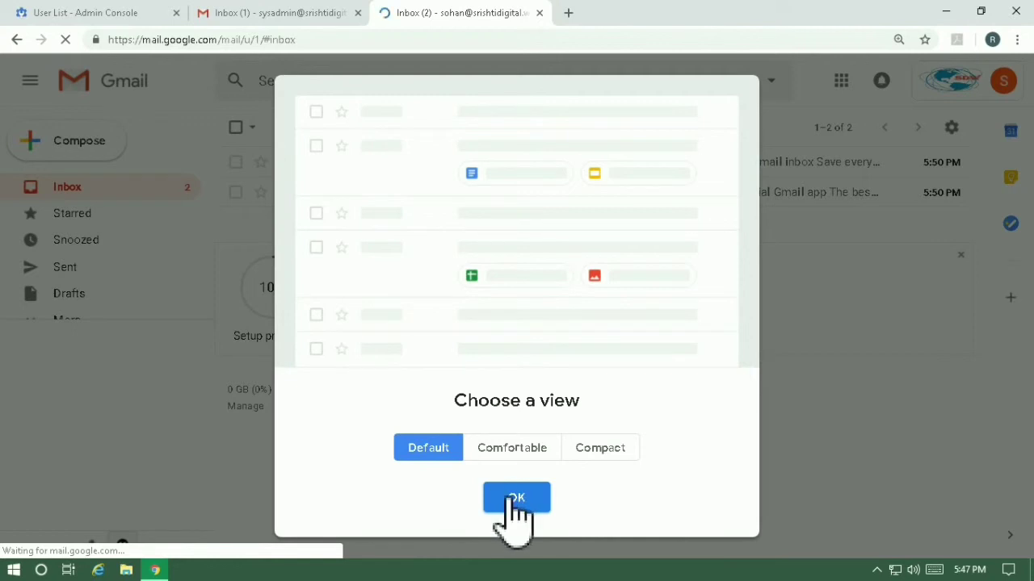
{"action": "left_click", "coordinate": [514, 500]}
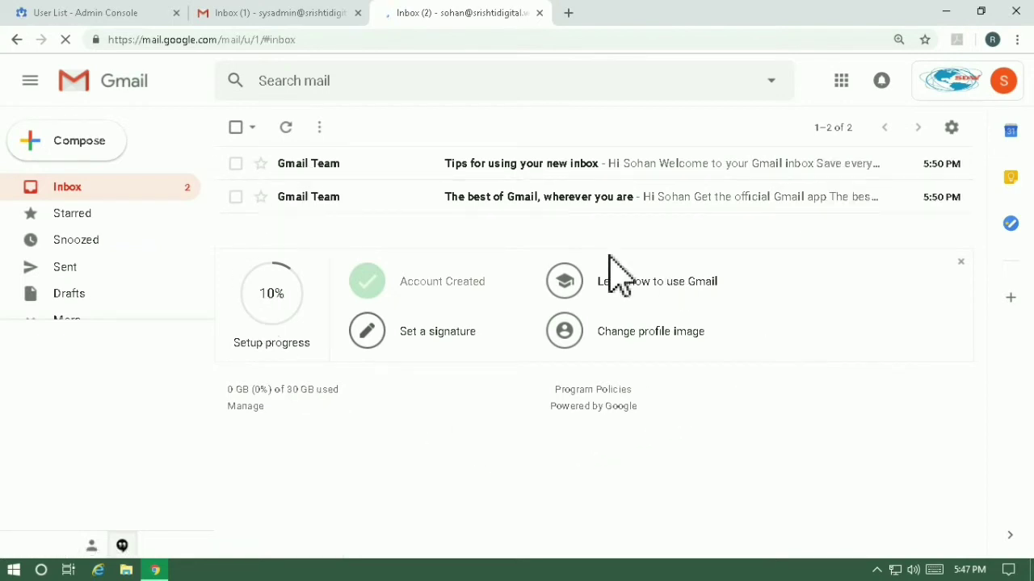
{"action": "left_click", "coordinate": [489, 196]}
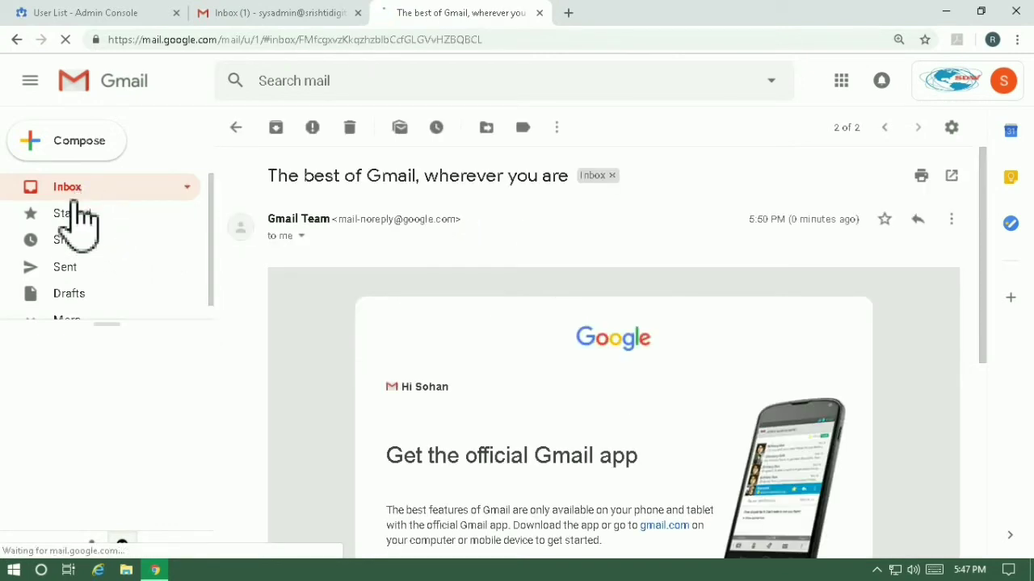
{"action": "left_click", "coordinate": [76, 194]}
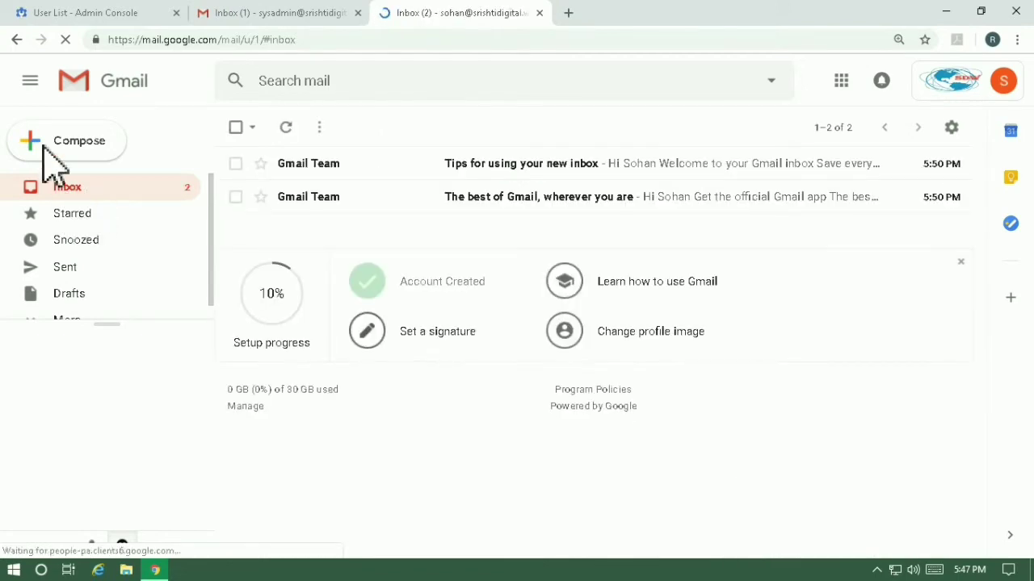
{"action": "left_click", "coordinate": [113, 14]}
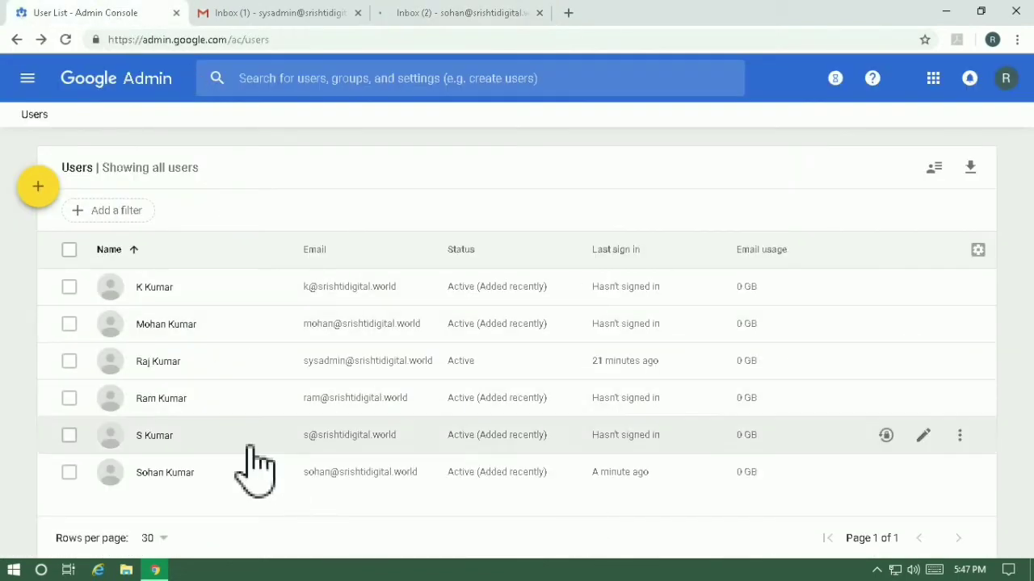
{"action": "left_click", "coordinate": [461, 12]}
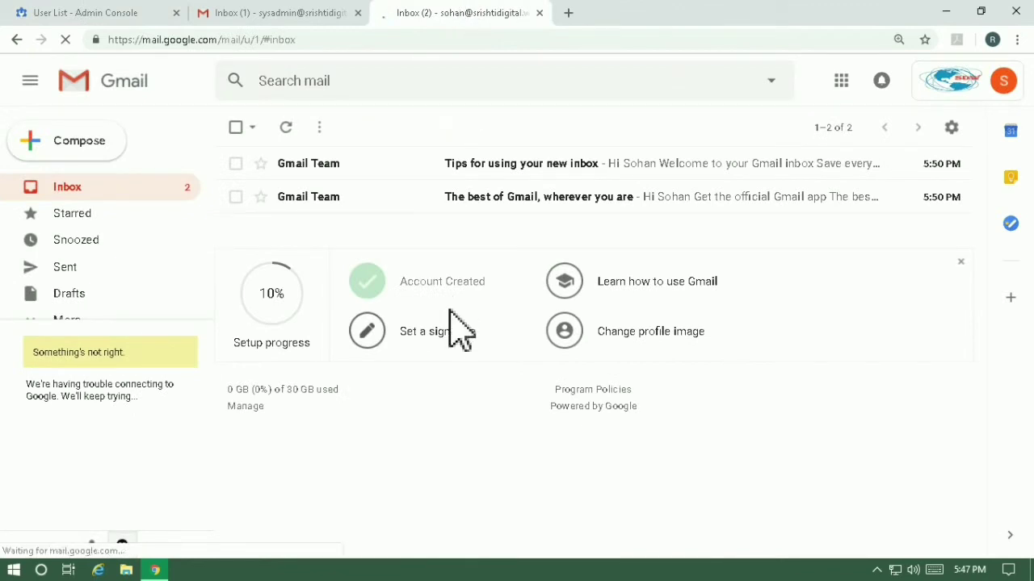